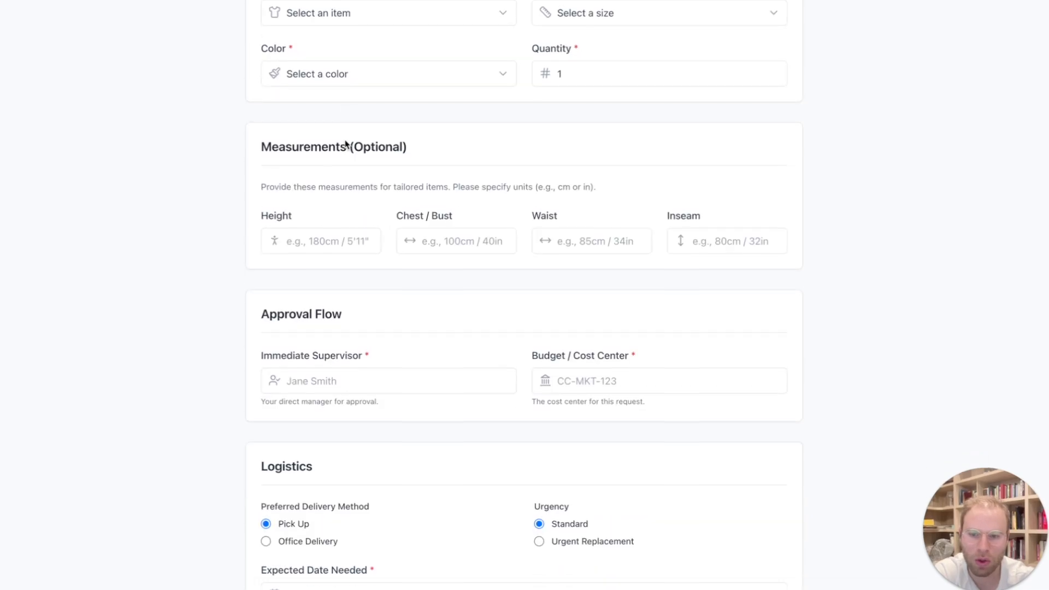
{"action": "scroll", "coordinate": [346, 140], "scroll_direction": "down", "scroll_amount": 3}
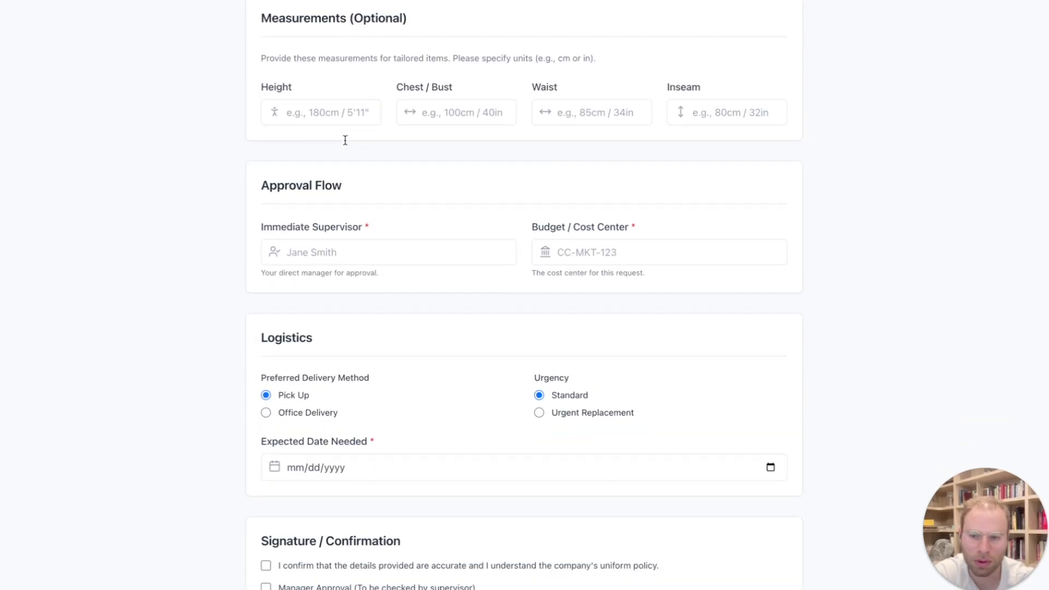
{"action": "scroll", "coordinate": [345, 144], "scroll_direction": "up", "scroll_amount": 10}
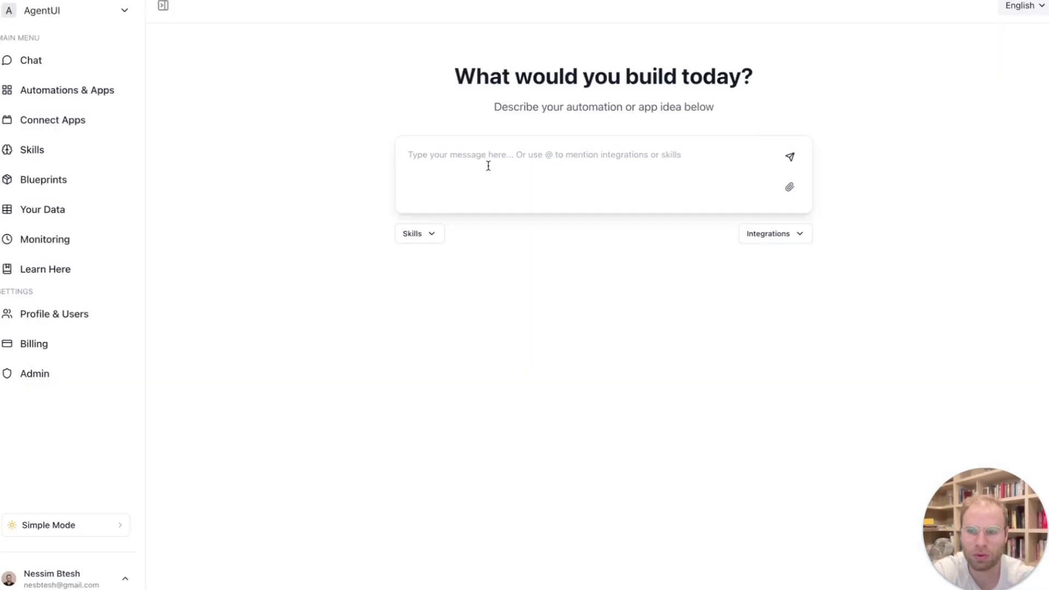
- Paste the prepared prompt "Create a uniform form Uniform Request Form" with its full field list into the app description
{"action": "left_click", "coordinate": [525, 153]}
{"action": "key", "text": "ctrl+v"}
{"action": "scroll", "coordinate": [524, 154], "scroll_direction": "up", "scroll_amount": 10}
{"action": "left_click_drag", "start_coordinate": [417, 155], "coordinate": [519, 155]}
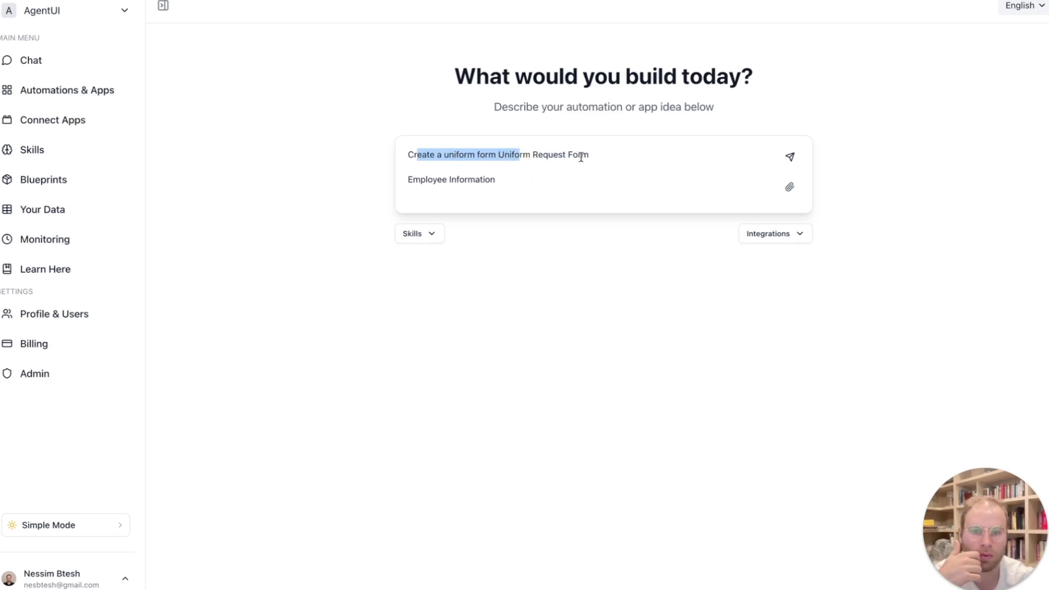
- Read through the pasted prompt's fields, from the employee information to the approval checkboxes at its end
{"action": "scroll", "coordinate": [572, 159], "scroll_direction": "down", "scroll_amount": 1}
{"action": "left_click", "coordinate": [476, 157]}
{"action": "scroll", "coordinate": [478, 164], "scroll_direction": "down", "scroll_amount": 1}
{"action": "scroll", "coordinate": [479, 167], "scroll_direction": "down", "scroll_amount": 1}
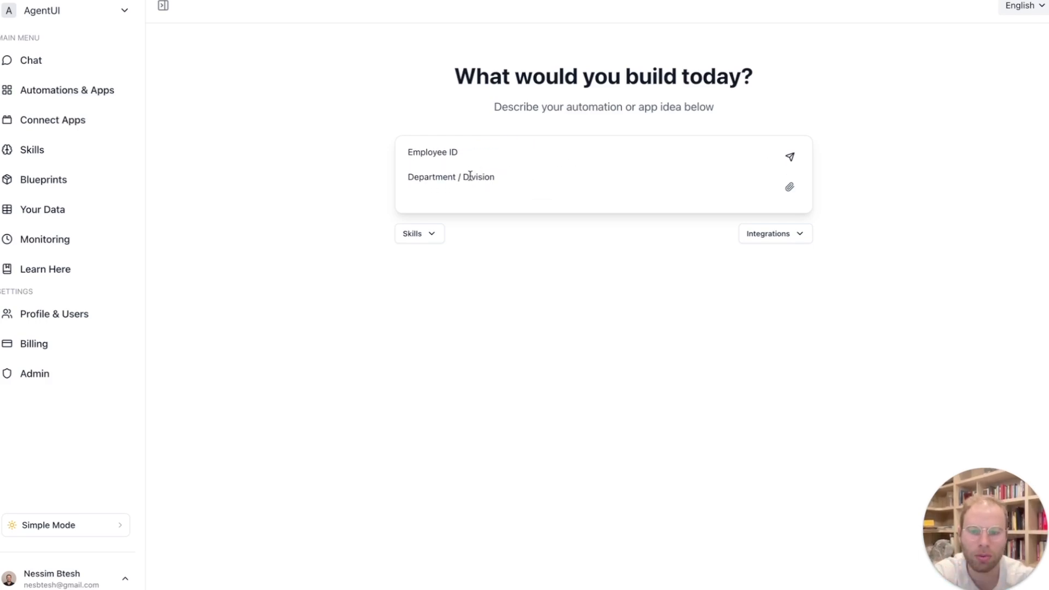
{"action": "scroll", "coordinate": [475, 169], "scroll_direction": "down", "scroll_amount": 4}
{"action": "scroll", "coordinate": [470, 176], "scroll_direction": "down", "scroll_amount": 1}
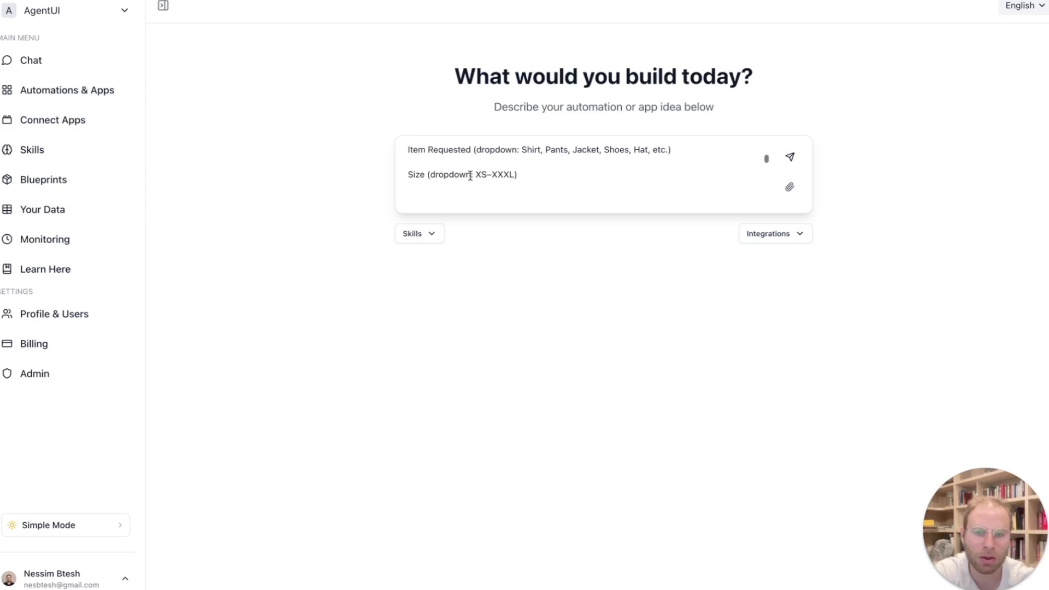
{"action": "scroll", "coordinate": [483, 188], "scroll_direction": "down", "scroll_amount": 3}
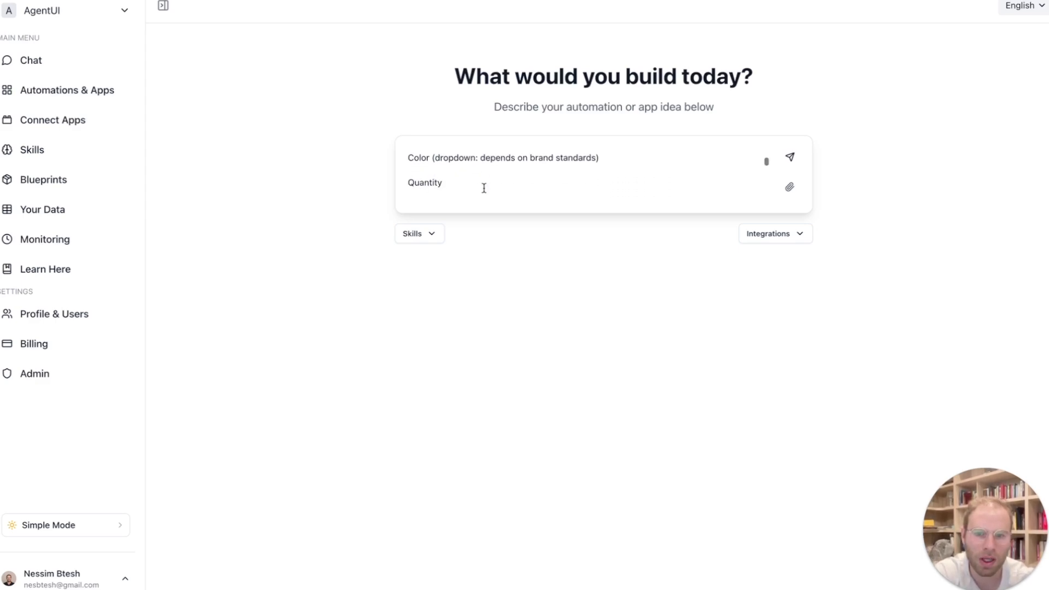
{"action": "scroll", "coordinate": [484, 188], "scroll_direction": "down", "scroll_amount": 4}
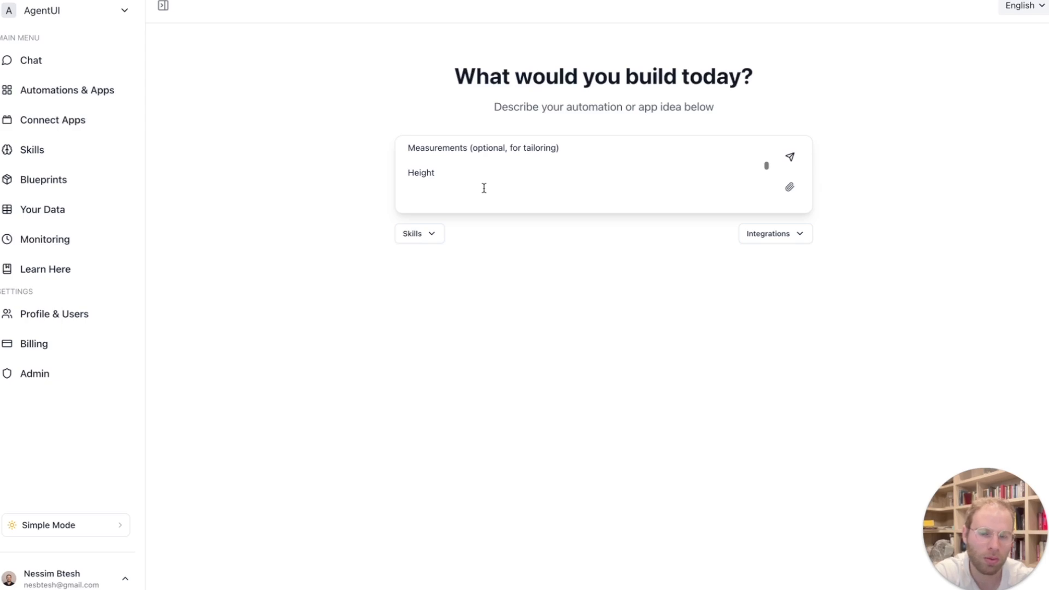
{"action": "scroll", "coordinate": [484, 188], "scroll_direction": "down", "scroll_amount": 5}
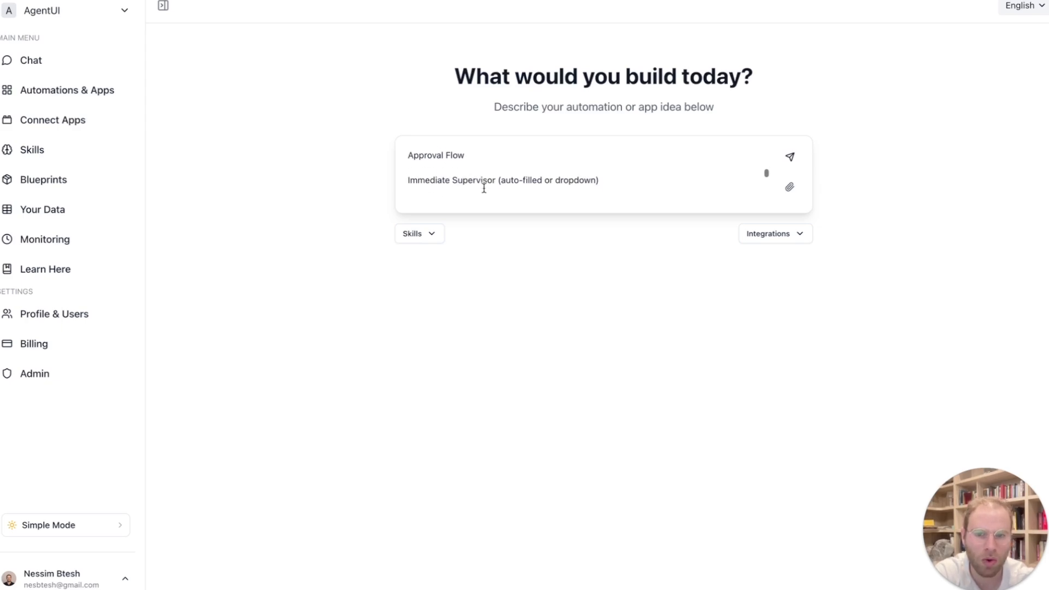
{"action": "scroll", "coordinate": [484, 188], "scroll_direction": "down", "scroll_amount": 5}
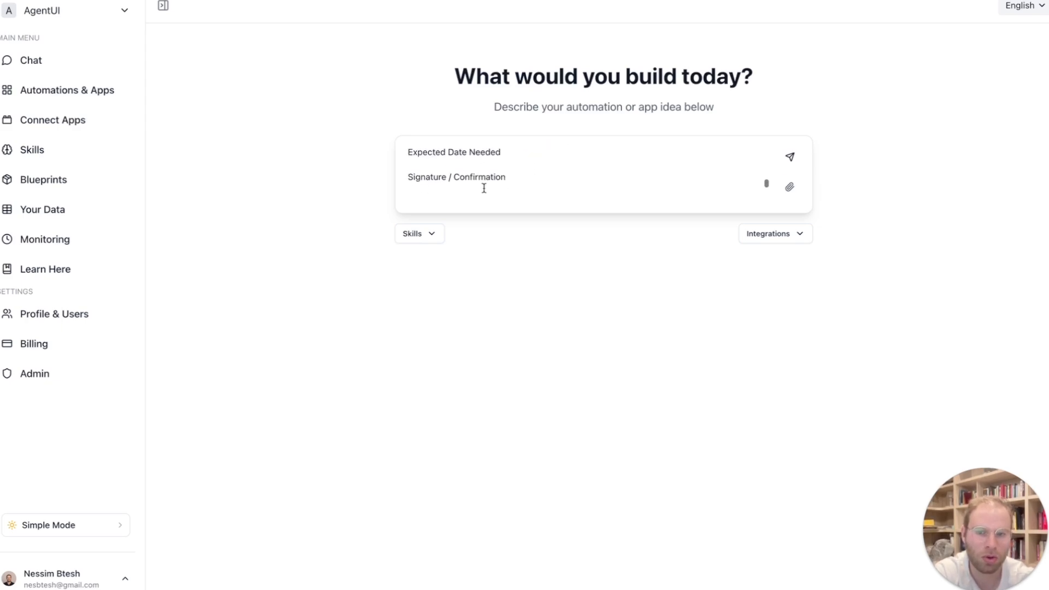
{"action": "scroll", "coordinate": [484, 188], "scroll_direction": "down", "scroll_amount": 3}
- Add the line "save it to a database" at the end of the prompt and submit it
{"action": "left_click", "coordinate": [542, 179]}
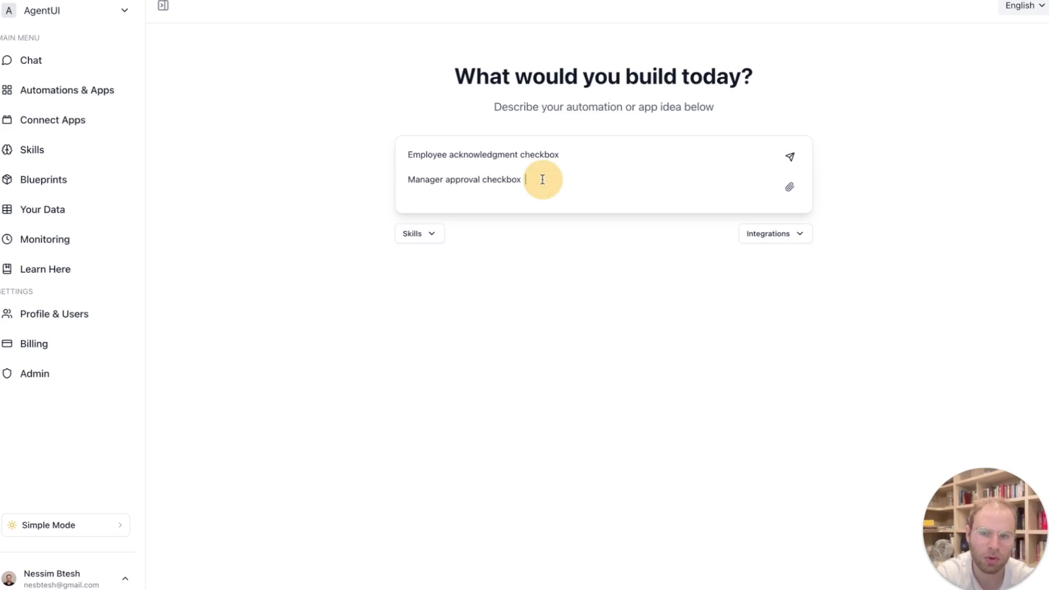
{"action": "key", "text": "shift+Return"}
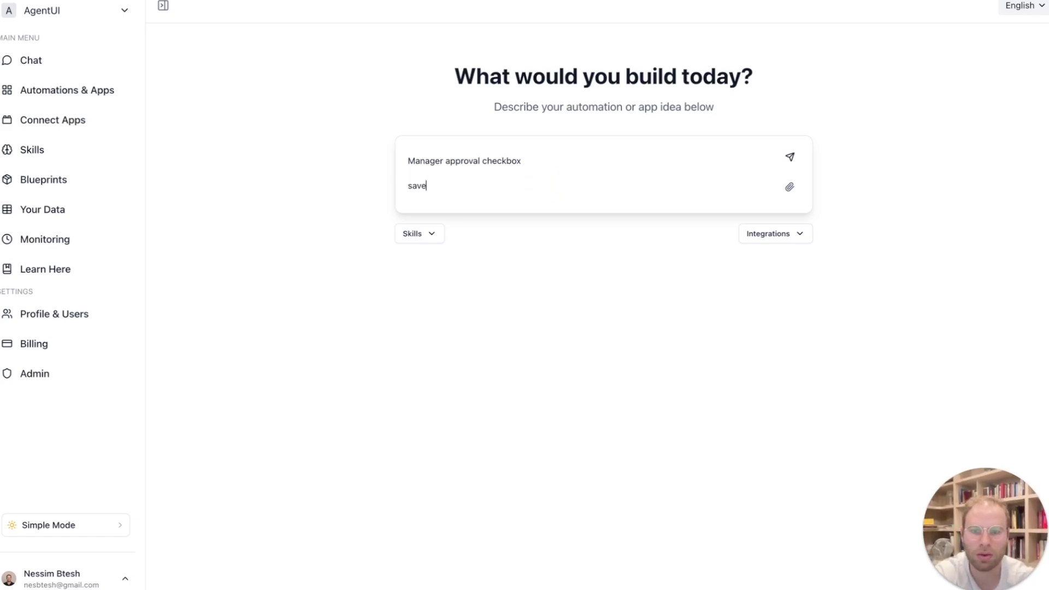
{"action": "type", "text": "save it to a datbaas"}
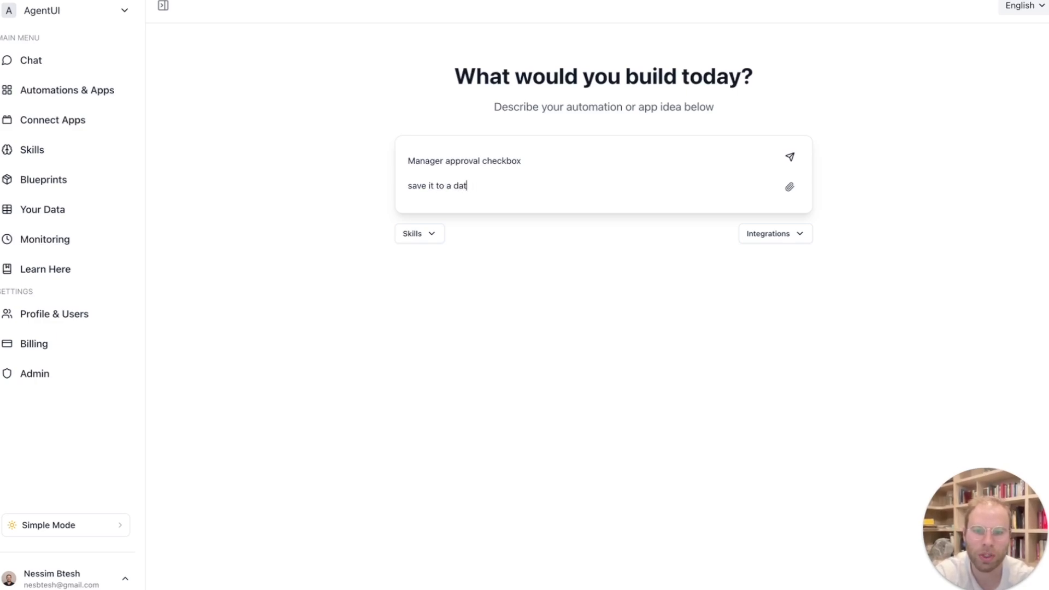
{"action": "key", "text": "Return"}
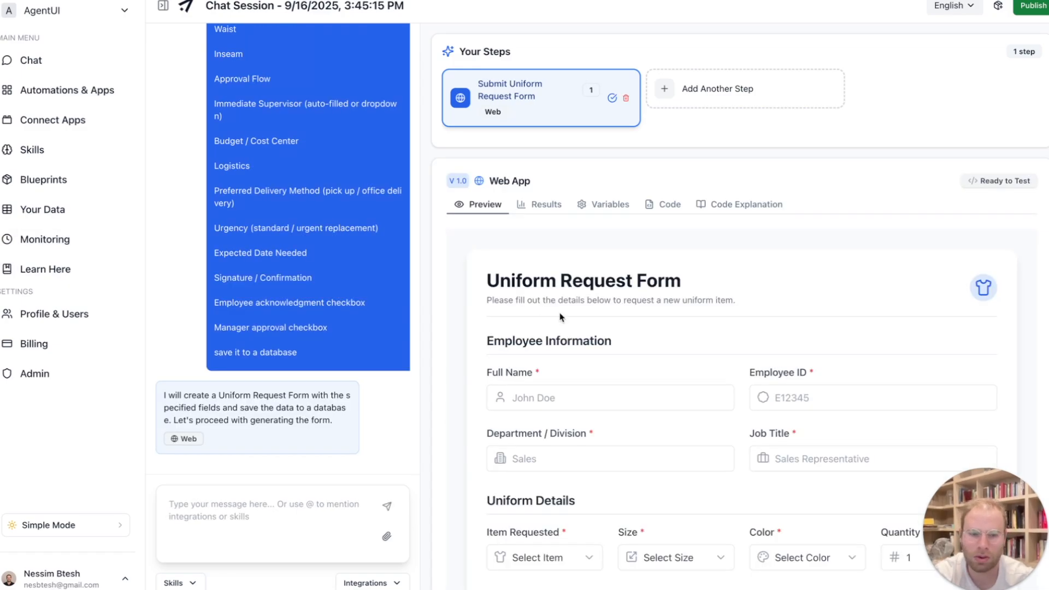
- Enter the employee's full name and employee ID in the generated Uniform Request Form preview
{"action": "scroll", "coordinate": [560, 317], "scroll_direction": "down", "scroll_amount": 6}
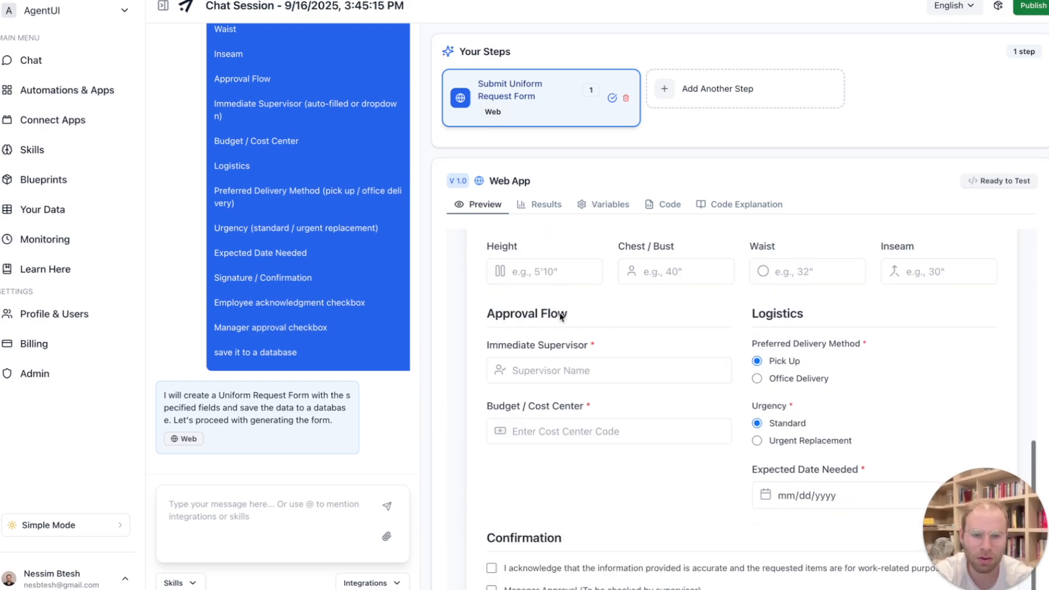
{"action": "scroll", "coordinate": [561, 317], "scroll_direction": "up", "scroll_amount": 7}
{"action": "left_click", "coordinate": [538, 410]}
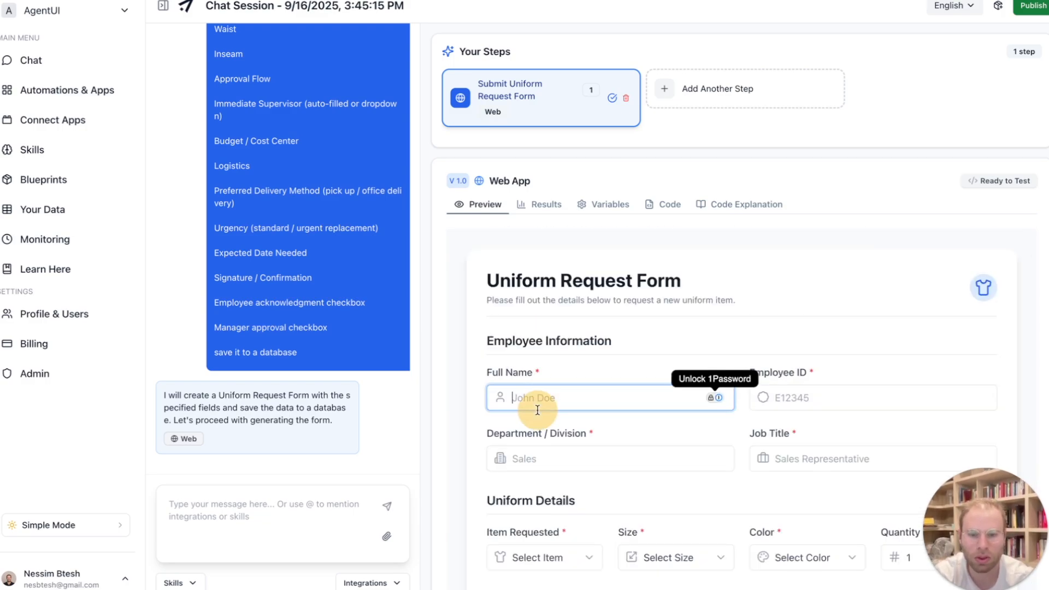
{"action": "type", "text": "Nessim"}
{"action": "key", "text": "Tab"}
{"action": "type", "text": "2222"}
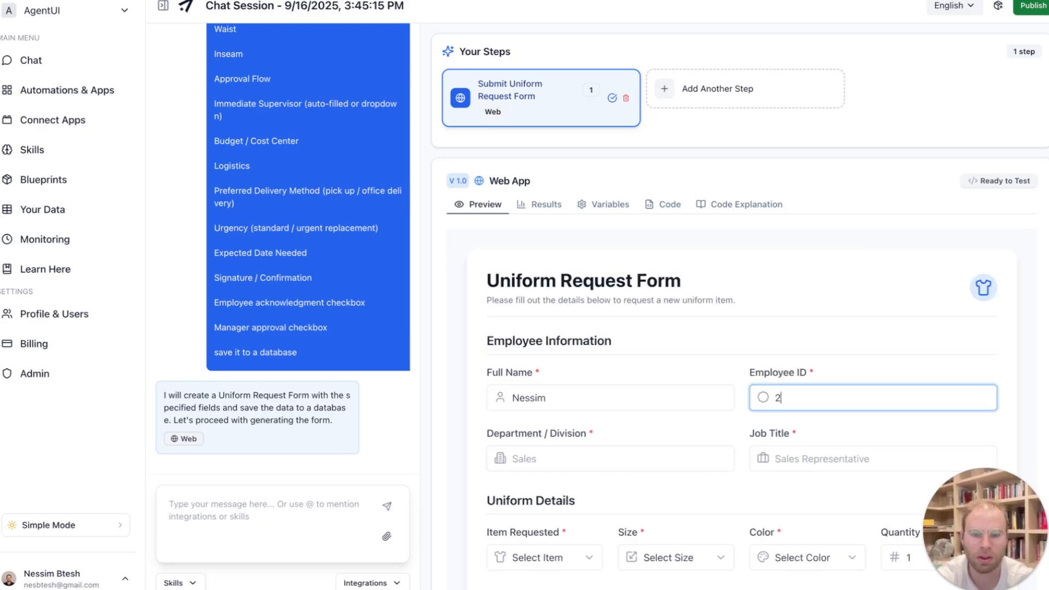
- Set the department to "Sales" and the job title to "CEO" in the employee information
{"action": "left_click", "coordinate": [556, 461]}
{"action": "type", "text": "Sales"}
{"action": "key", "text": "Tab"}
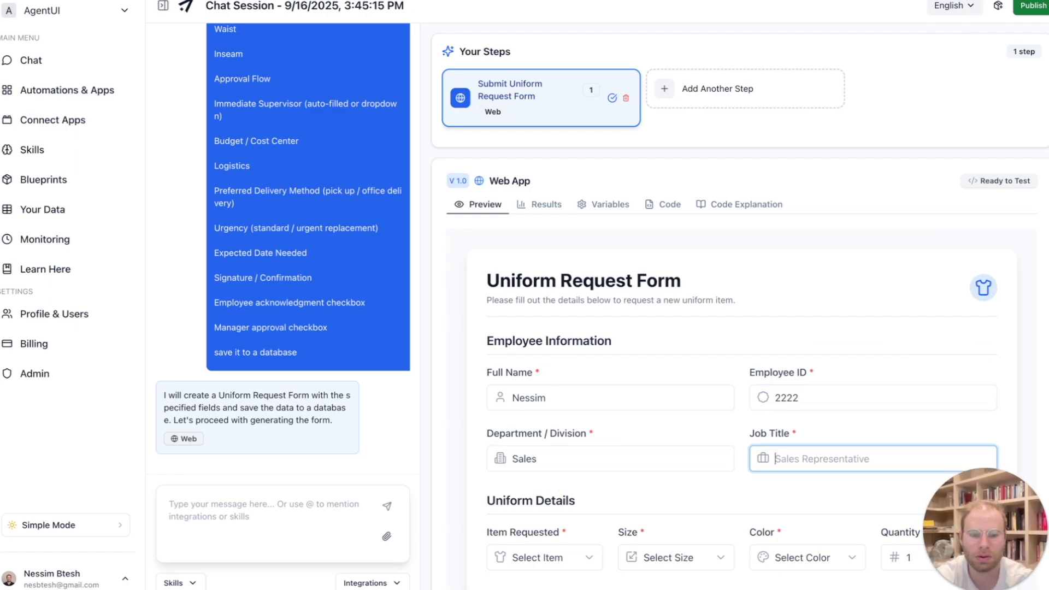
{"action": "type", "text": "CEO"}
- Choose Shirt as the requested item, size S and color Black, with a quantity of 1
{"action": "scroll", "coordinate": [546, 382], "scroll_direction": "down", "scroll_amount": 3}
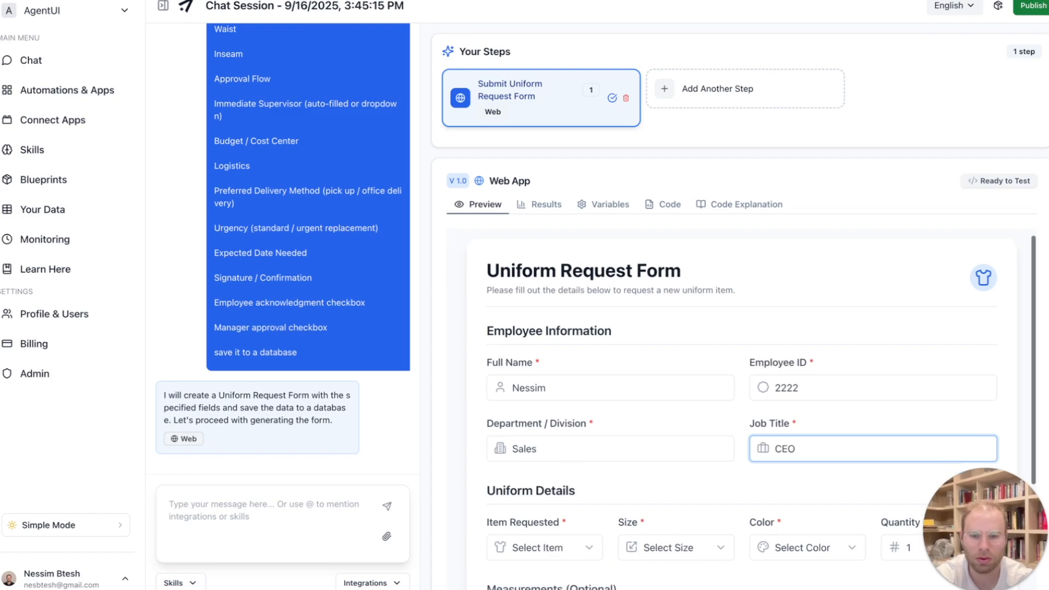
{"action": "left_click", "coordinate": [526, 383]}
{"action": "left_click", "coordinate": [579, 397]}
{"action": "left_click", "coordinate": [681, 383]}
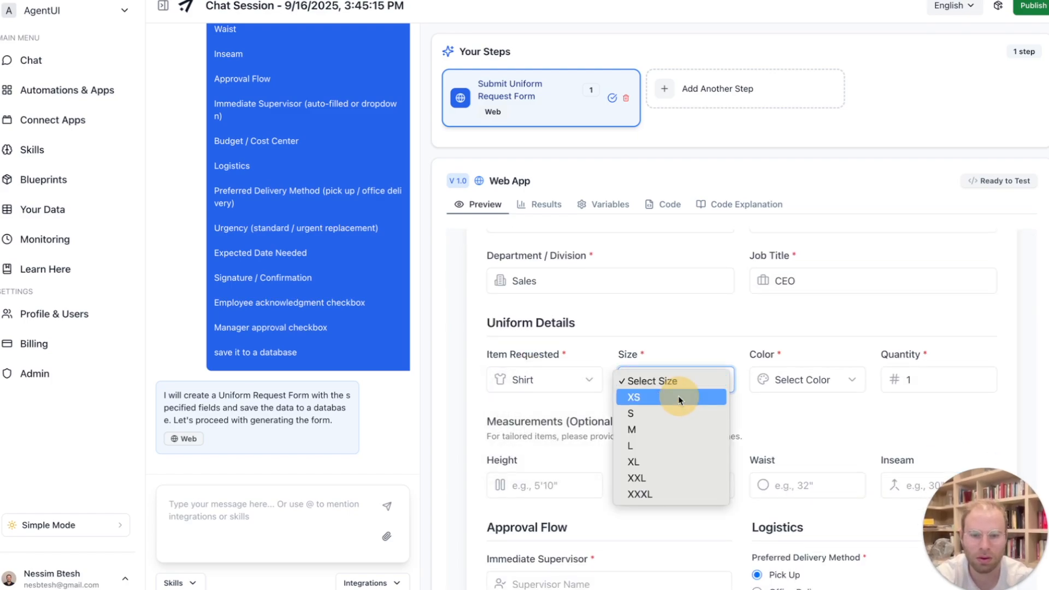
{"action": "left_click", "coordinate": [667, 415]}
{"action": "left_click", "coordinate": [815, 377]}
{"action": "left_click", "coordinate": [809, 414]}
{"action": "left_click", "coordinate": [913, 378]}
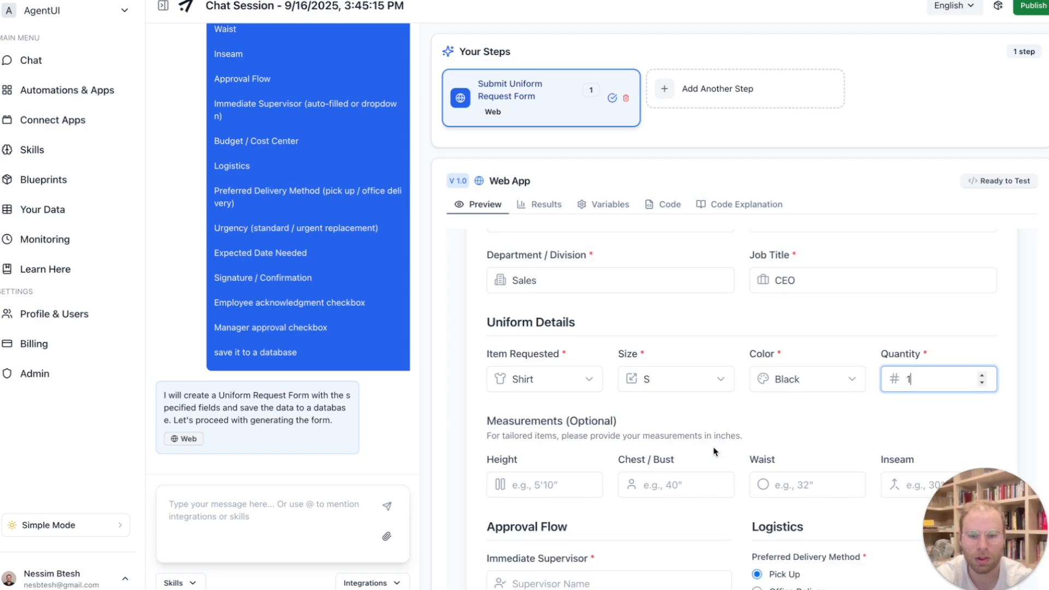
- Fill in the measurements: height 5.1, chest 40, waist 32 and inseam 30
{"action": "scroll", "coordinate": [623, 342], "scroll_direction": "down", "scroll_amount": 3}
{"action": "left_click", "coordinate": [565, 335]}
{"action": "type", "text": "5.1"}
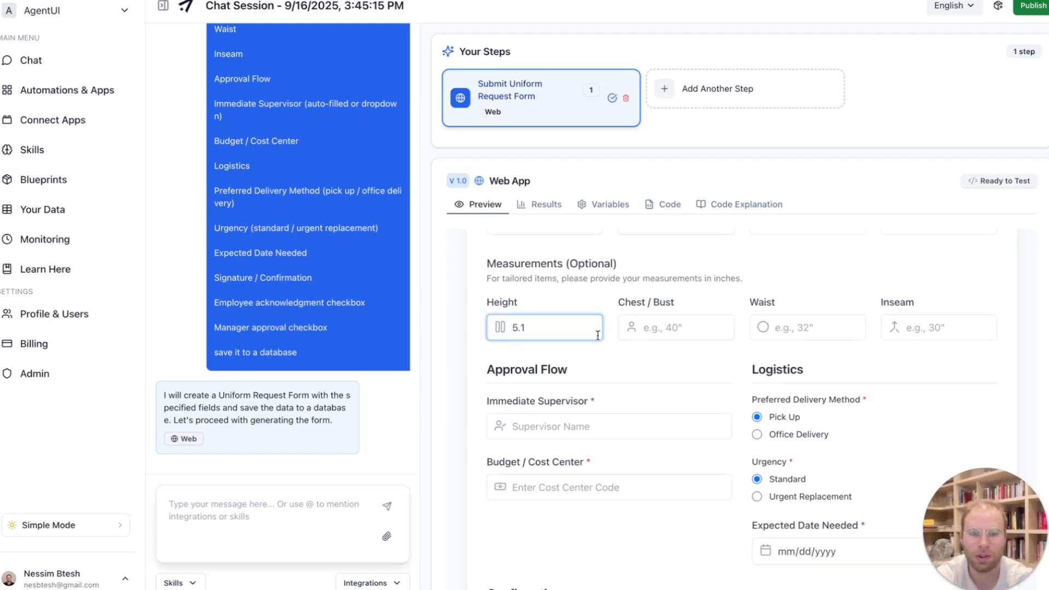
{"action": "key", "text": "Tab"}
{"action": "type", "text": "40"}
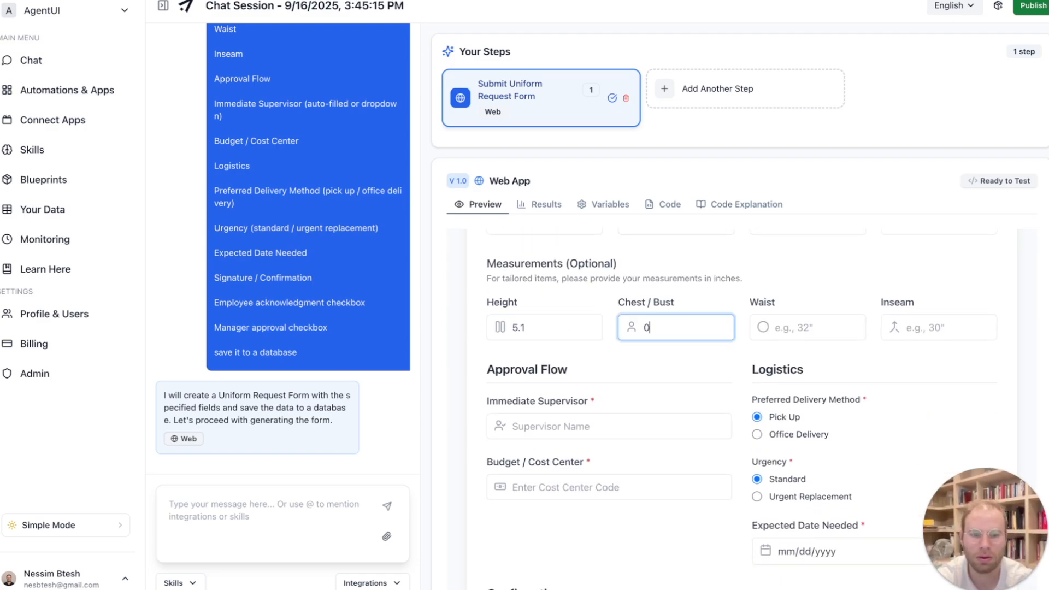
{"action": "key", "text": "Tab"}
{"action": "type", "text": "32"}
{"action": "key", "text": "Tab"}
{"action": "type", "text": "30"}
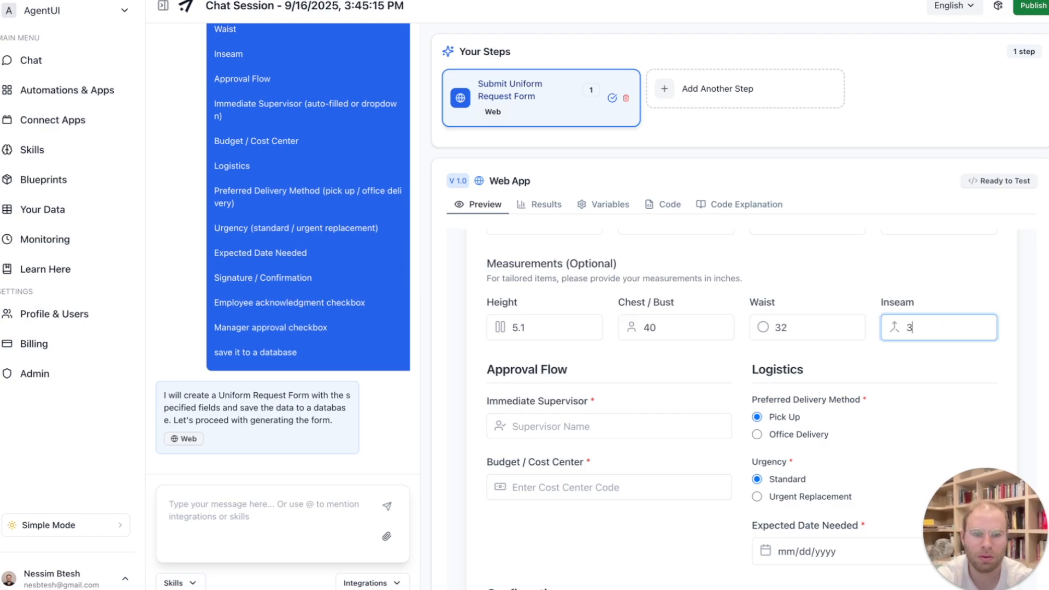
- Enter the immediate supervisor's name in the approval flow section
{"action": "left_click", "coordinate": [604, 426]}
{"action": "type", "text": "Nessim"}
- Set the expected date needed to 09/17/2025 and the budget / cost center to 1000
{"action": "scroll", "coordinate": [612, 475], "scroll_direction": "down", "scroll_amount": 1}
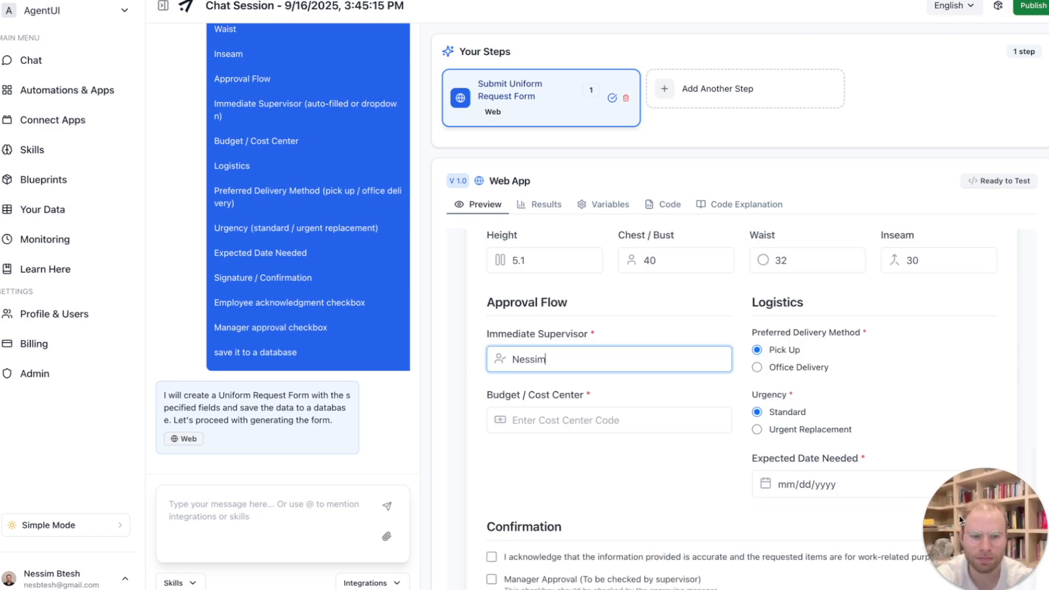
{"action": "left_click", "coordinate": [918, 484]}
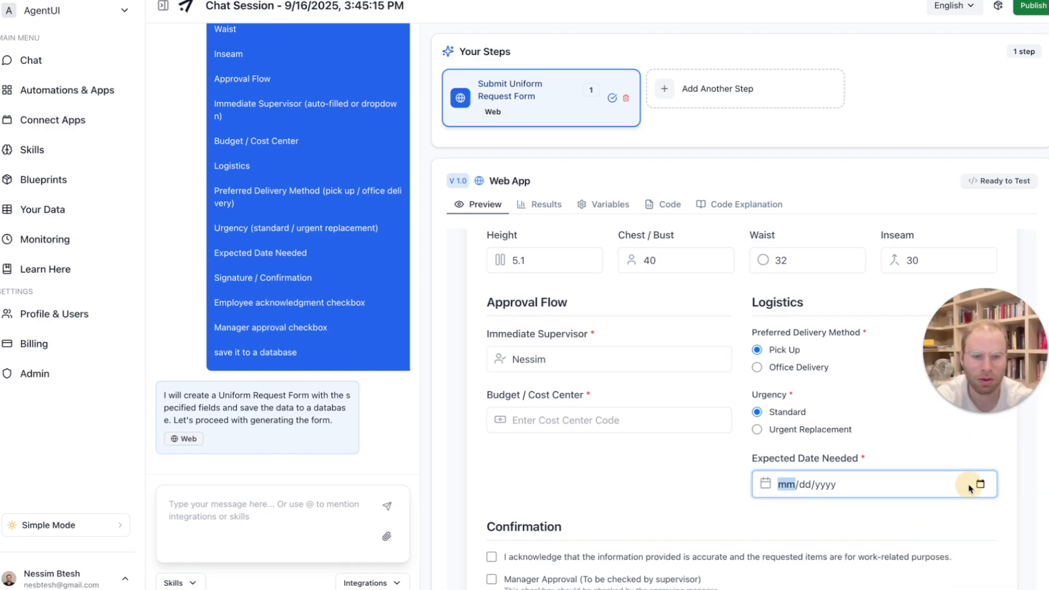
{"action": "left_click", "coordinate": [981, 485]}
{"action": "left_click", "coordinate": [821, 385]}
{"action": "left_click", "coordinate": [612, 419]}
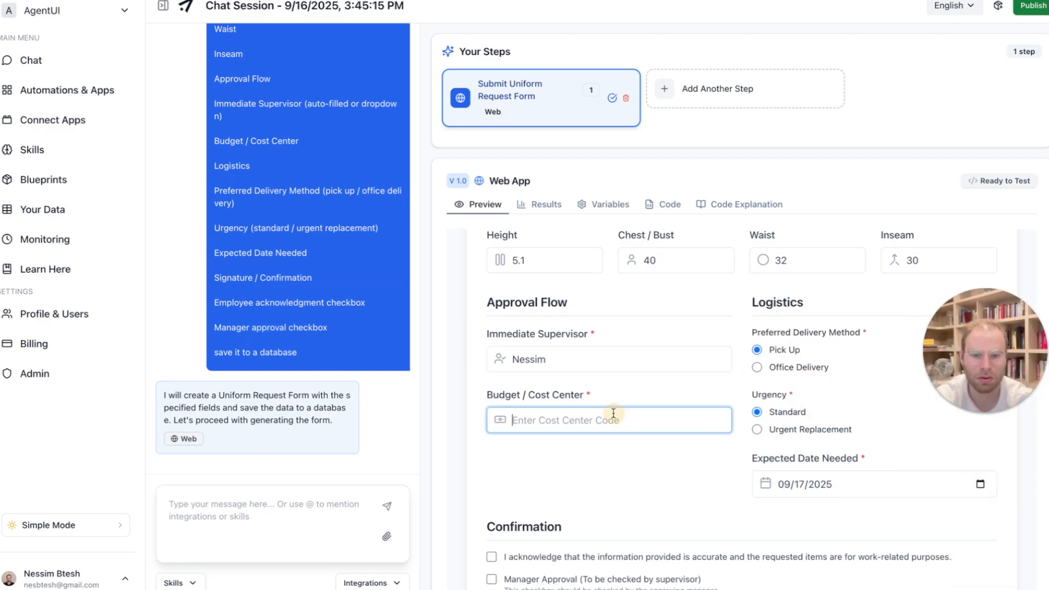
{"action": "type", "text": "1000"}
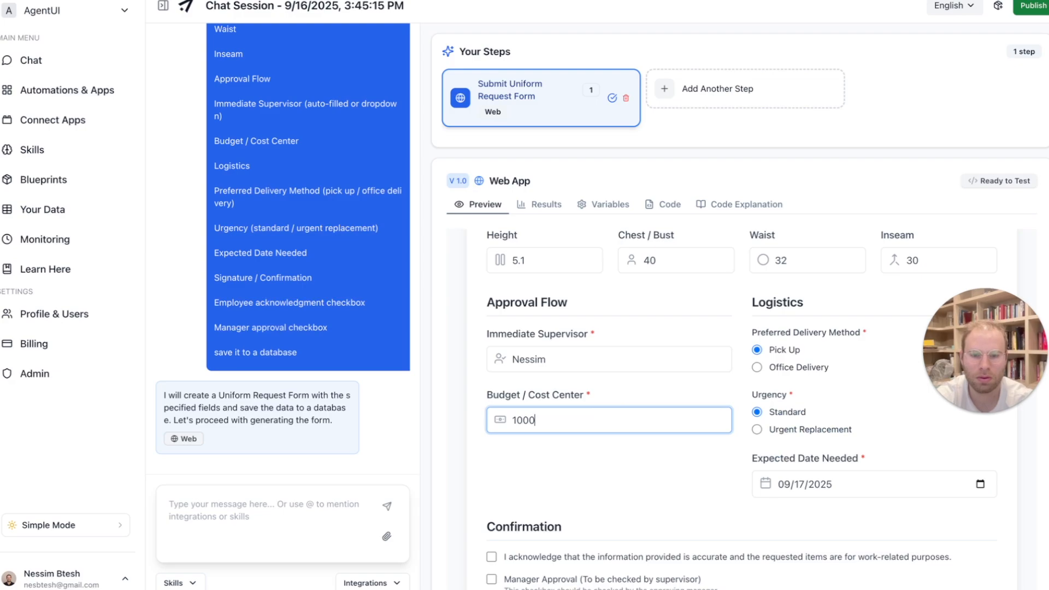
- Check the employee acknowledgment and manager approval boxes, and submit the uniform request
{"action": "scroll", "coordinate": [647, 458], "scroll_direction": "down", "scroll_amount": 3}
{"action": "left_click", "coordinate": [492, 438]}
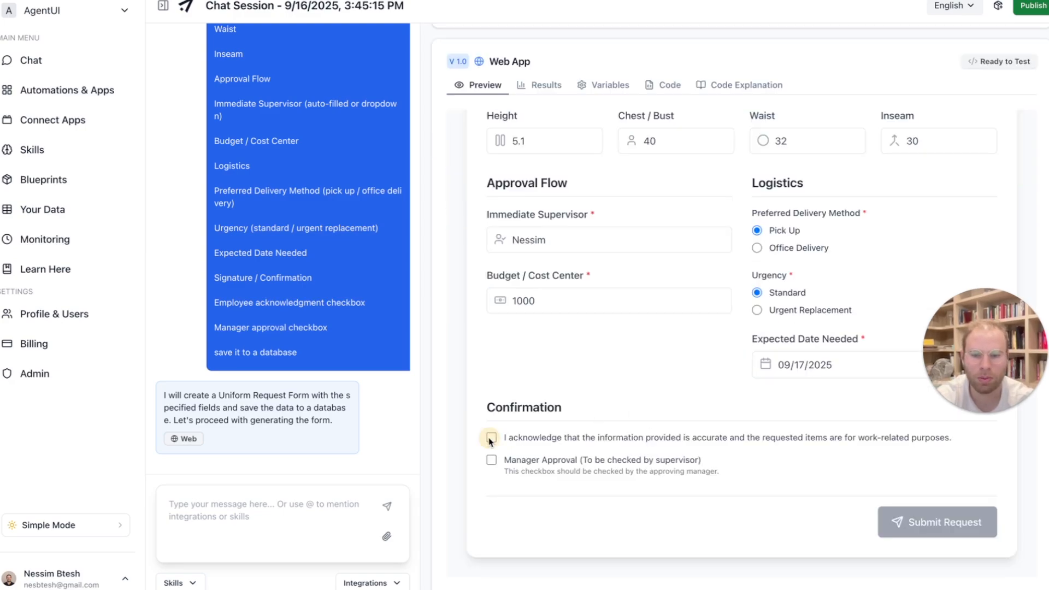
{"action": "left_click", "coordinate": [491, 460]}
{"action": "left_click", "coordinate": [954, 530]}
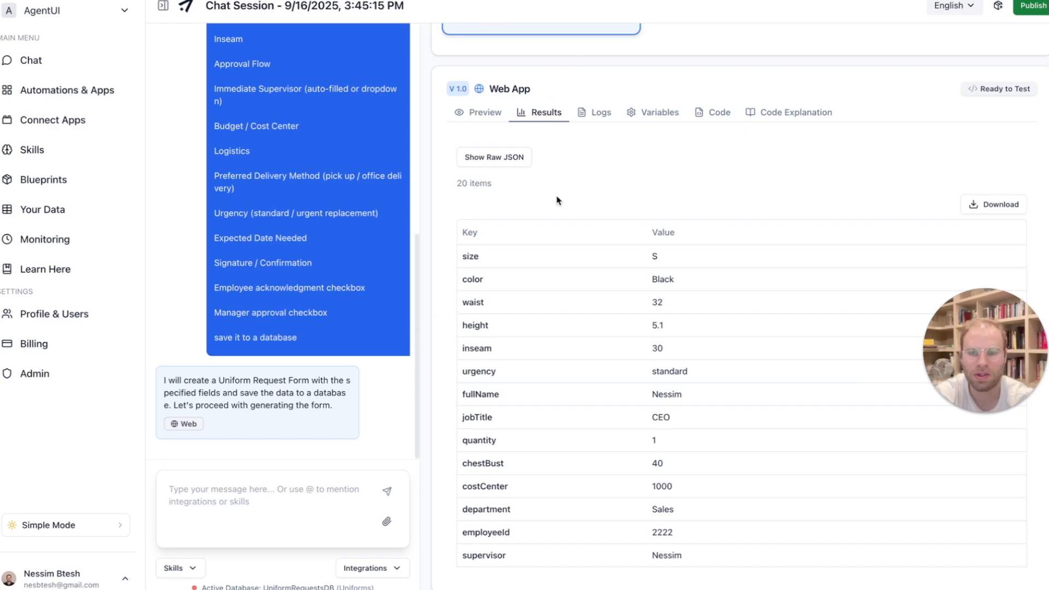
- Review the submitted request's keys and values in the results and the active database for the session
{"action": "left_click_drag", "start_coordinate": [458, 236], "coordinate": [679, 555]}
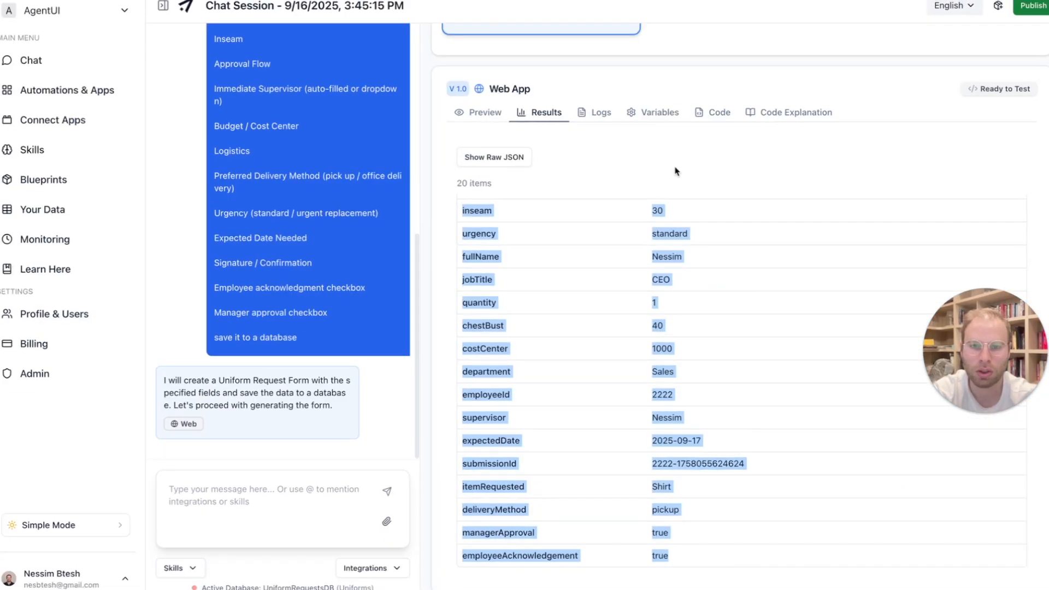
{"action": "scroll", "coordinate": [675, 171], "scroll_direction": "up", "scroll_amount": 2}
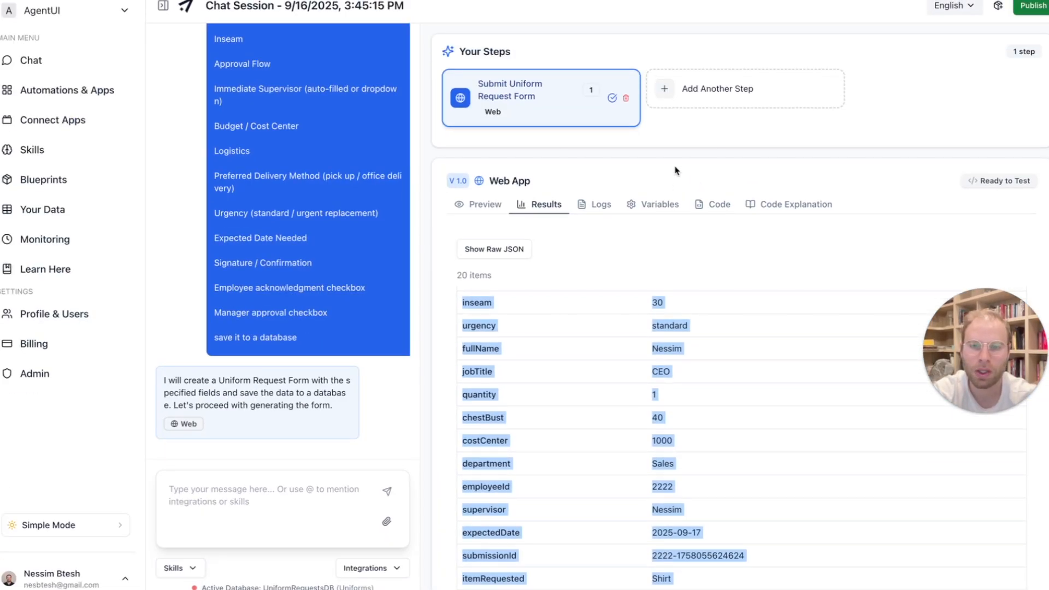
{"action": "left_click", "coordinate": [584, 502]}
{"action": "scroll", "coordinate": [639, 361], "scroll_direction": "down", "scroll_amount": 1}
{"action": "scroll", "coordinate": [639, 361], "scroll_direction": "up", "scroll_amount": 1}
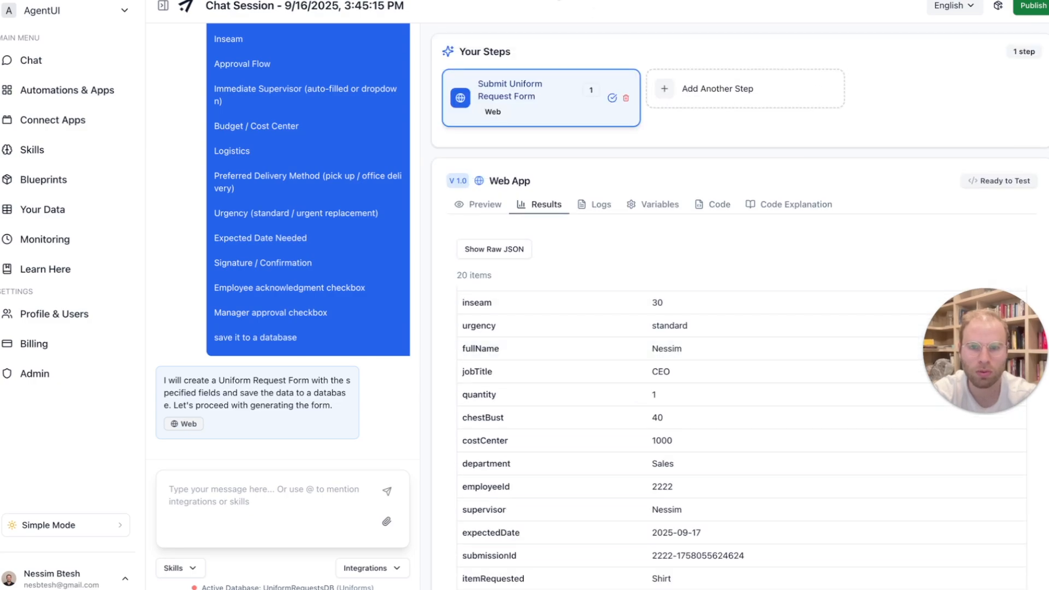
- Add a second step prompted to email a PDF of the last step's uniform form request to the specified e-mail address
{"action": "left_click", "coordinate": [698, 97]}
{"action": "left_click", "coordinate": [271, 513]}
{"action": "type", "text": "send me an email with a pd"}
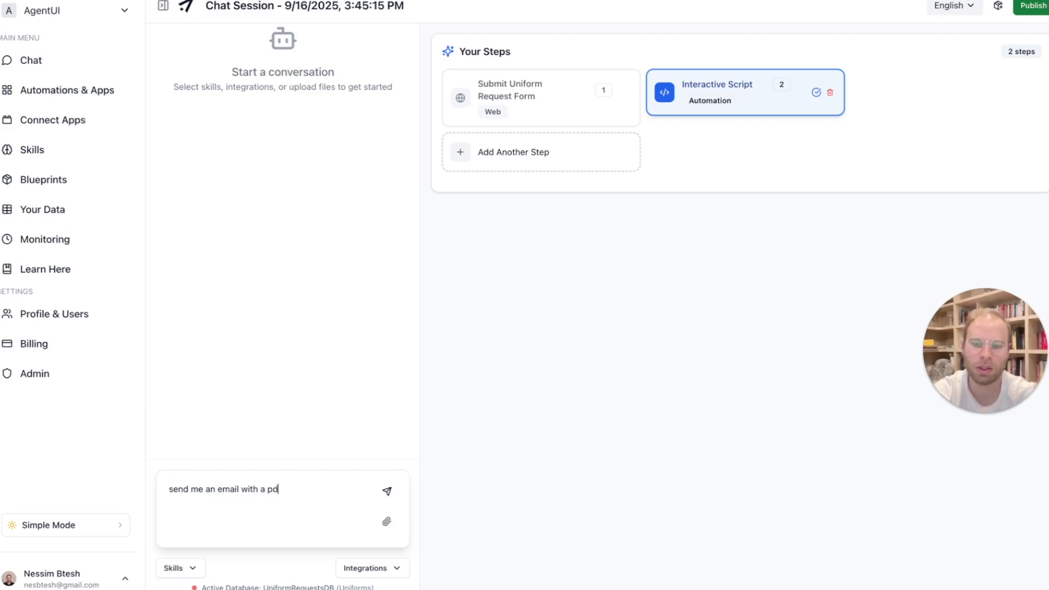
{"action": "type", "text": "f with the request from the last step"}
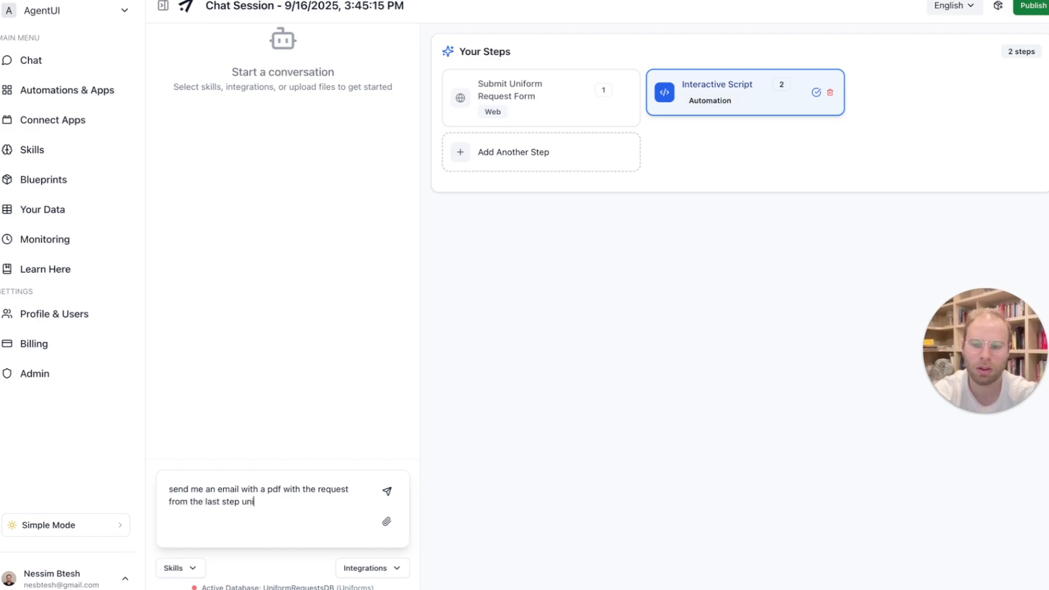
{"action": "left_click", "coordinate": [205, 501]}
{"action": "type", "text": "unfor"}
{"action": "type", "text": "m form from t"}
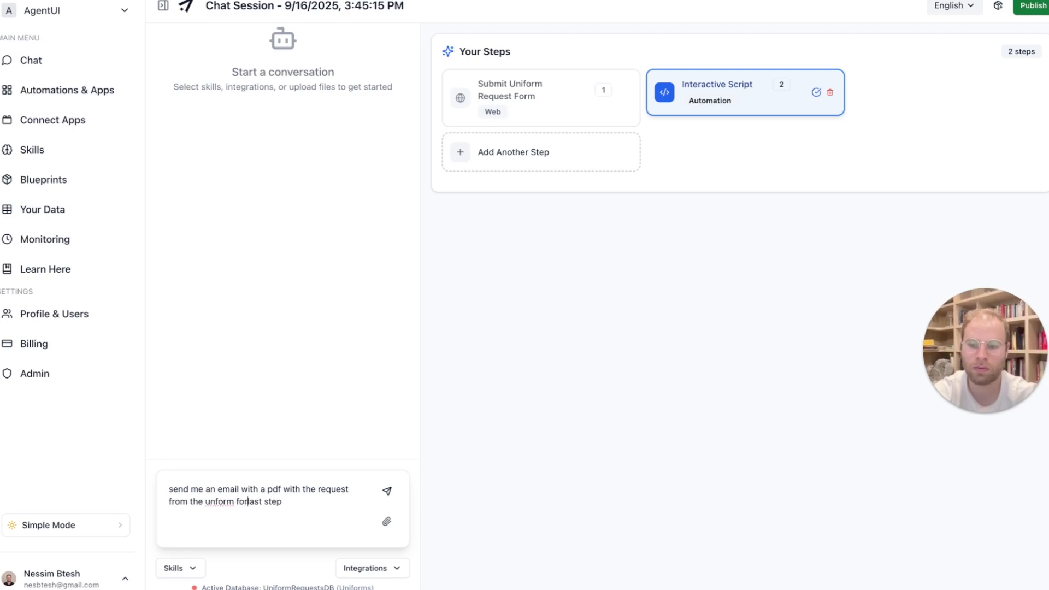
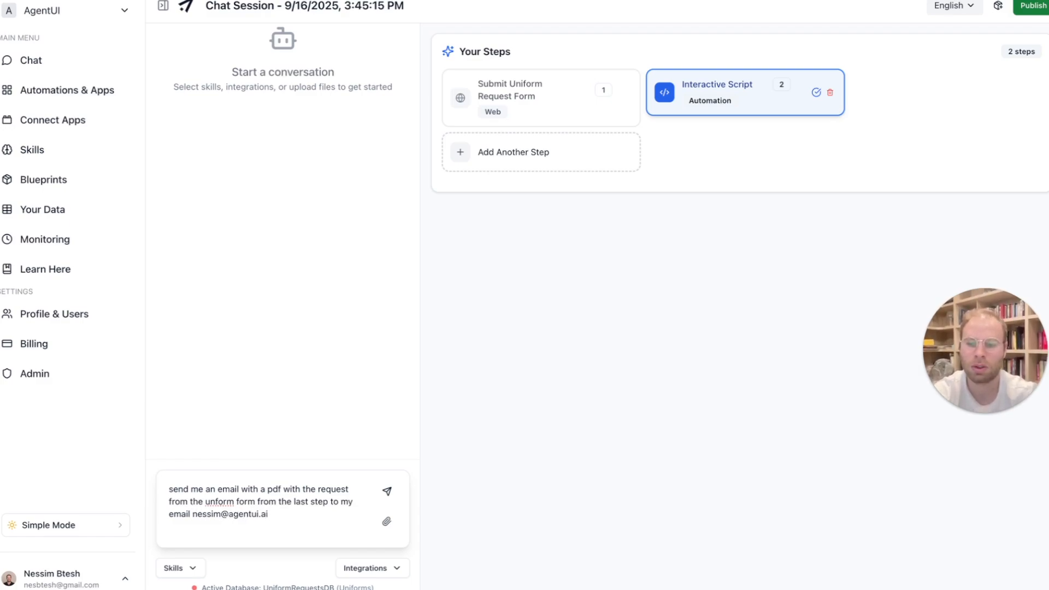
{"action": "key", "text": "Return"}
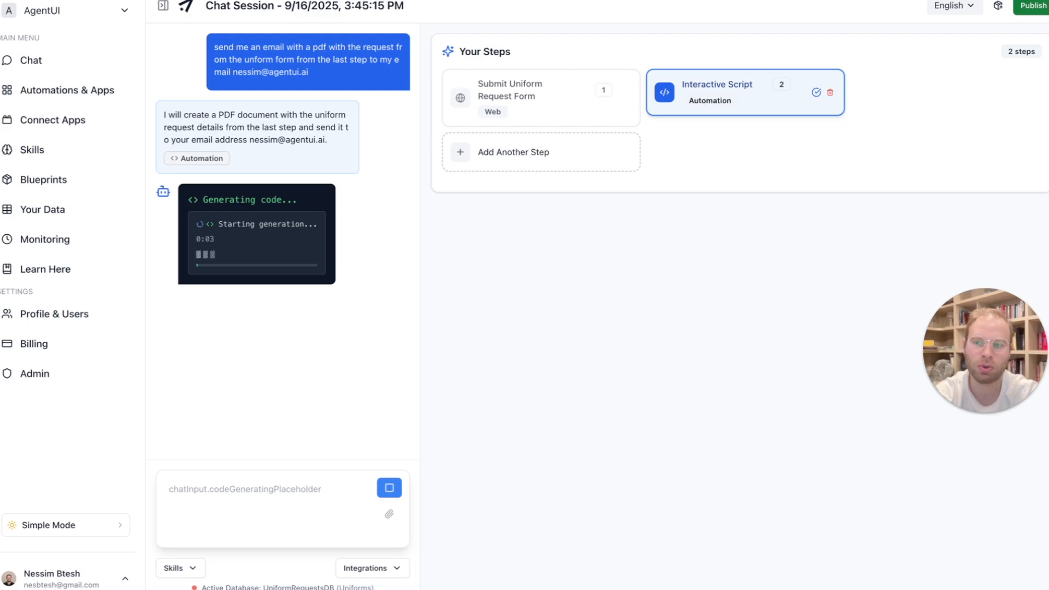
- Run the uniform request confirmation email automation and check its result message
{"action": "left_click_drag", "start_coordinate": [199, 189], "coordinate": [205, 240]}
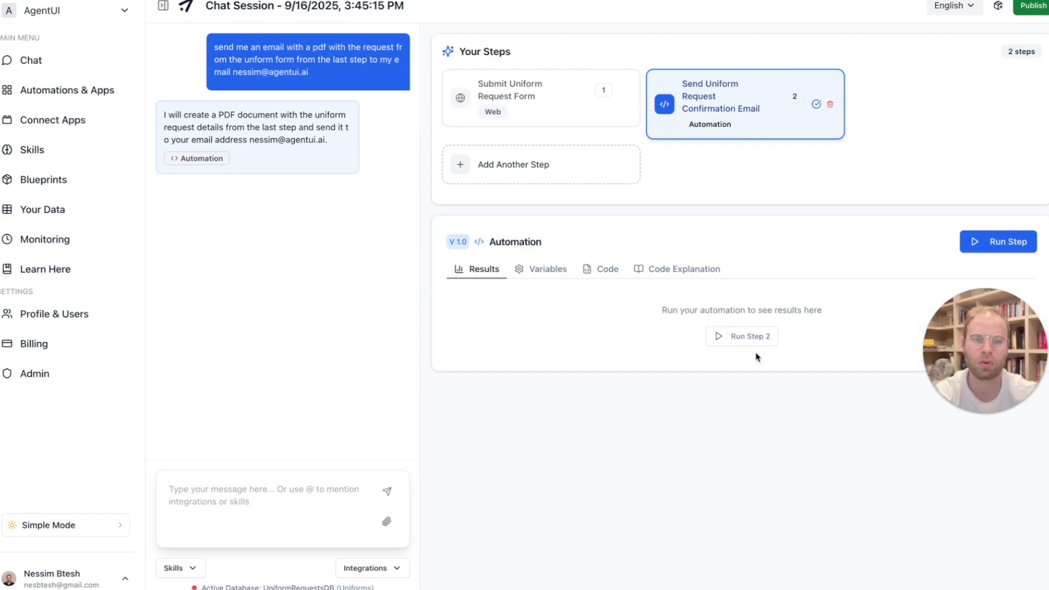
{"action": "left_click", "coordinate": [747, 338]}
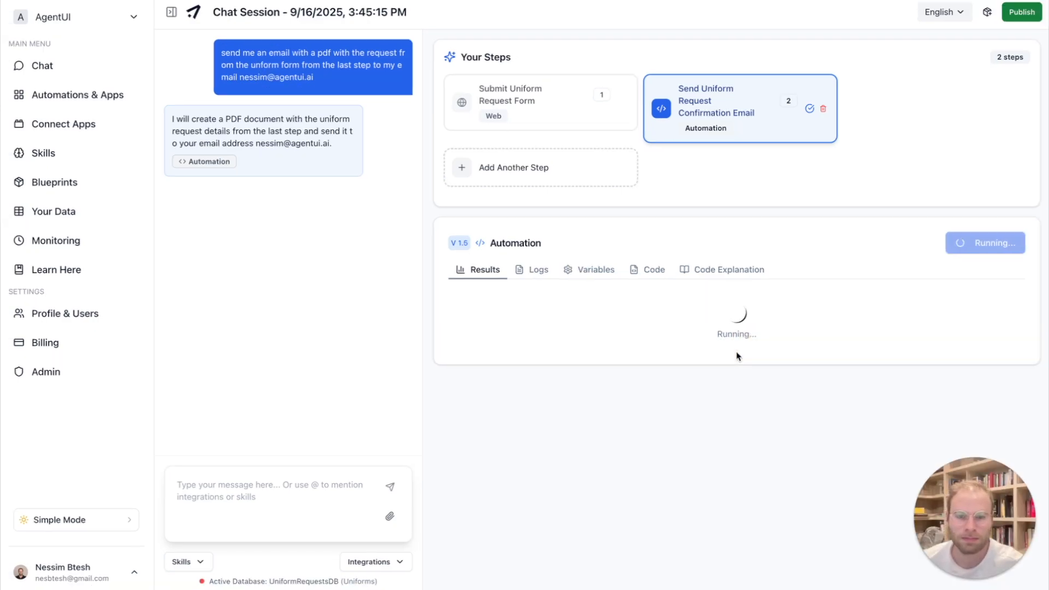
{"action": "left_click_drag", "start_coordinate": [648, 416], "coordinate": [745, 413]}
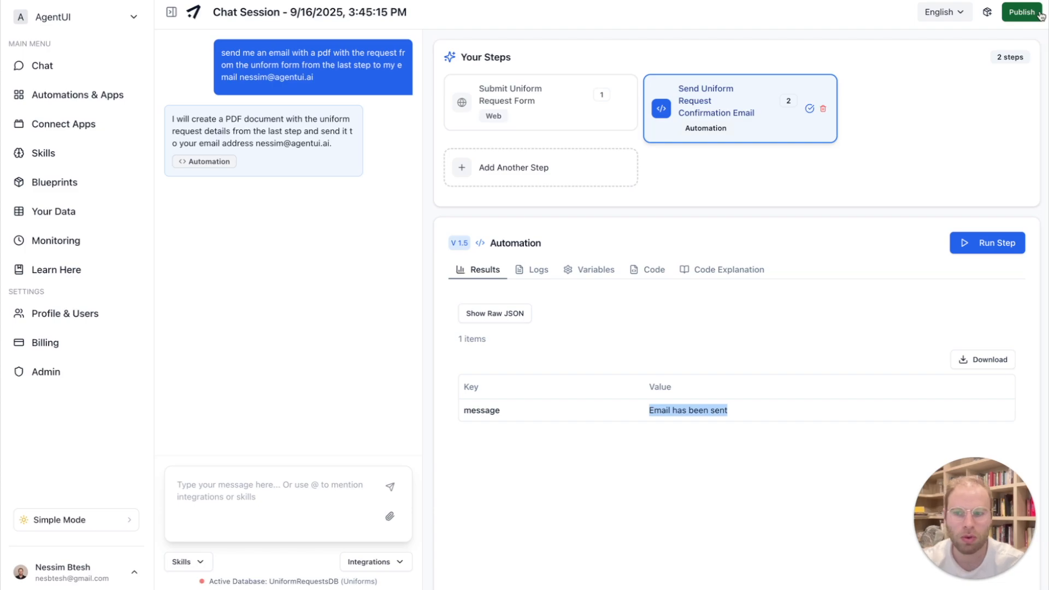
- Open the app's publishing options and copy its public URL
{"action": "left_click", "coordinate": [1022, 12]}
{"action": "left_click", "coordinate": [676, 361]}
{"action": "left_click", "coordinate": [693, 262]}
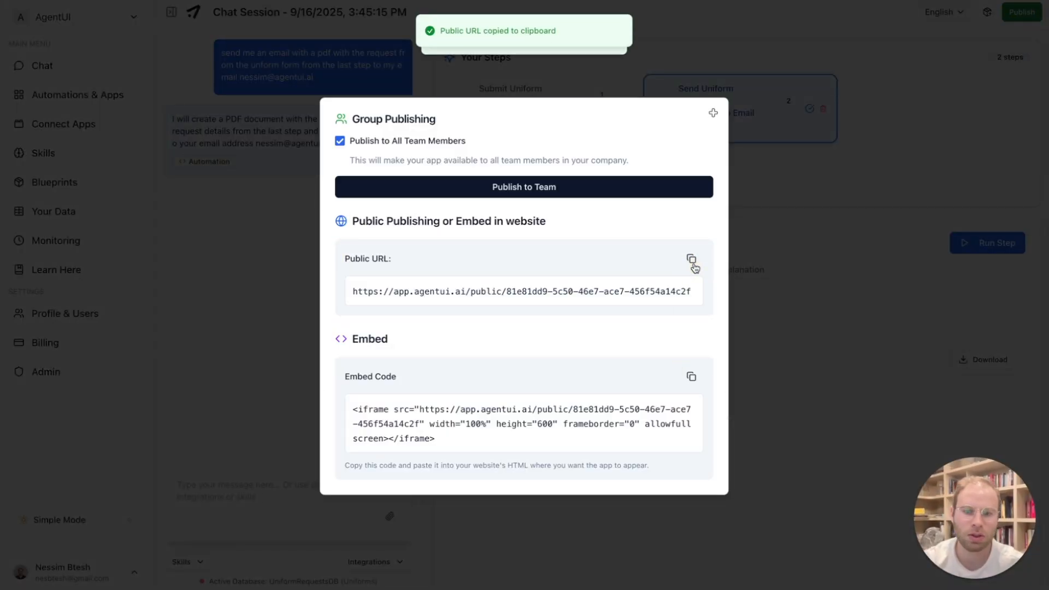
- Open the copied public URL in a new browser tab and look over the whole published uniform request form
{"action": "key", "text": "super+t"}
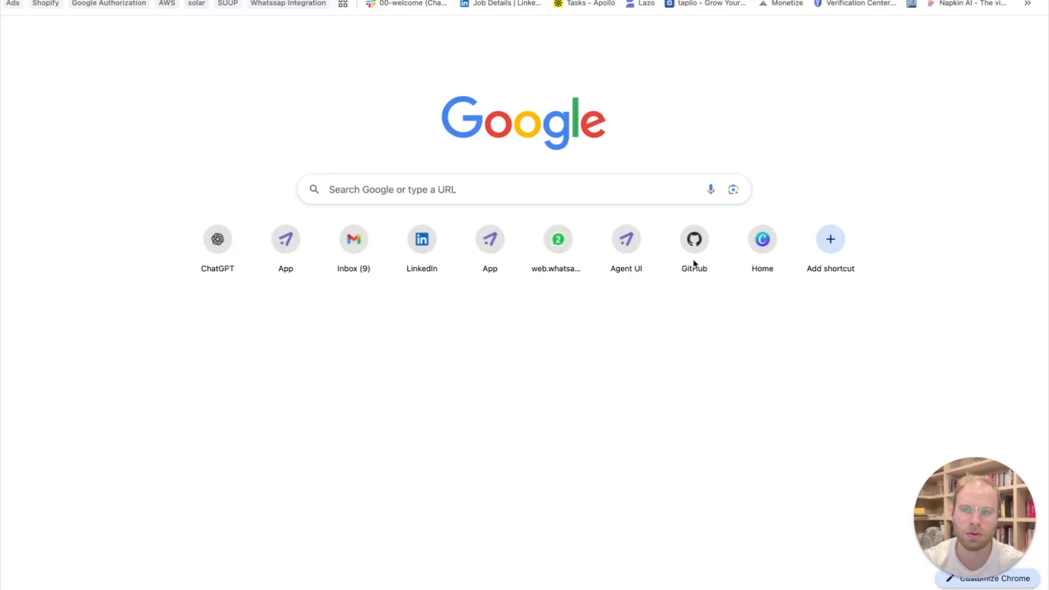
{"action": "key", "text": "super+v"}
{"action": "key", "text": "Return"}
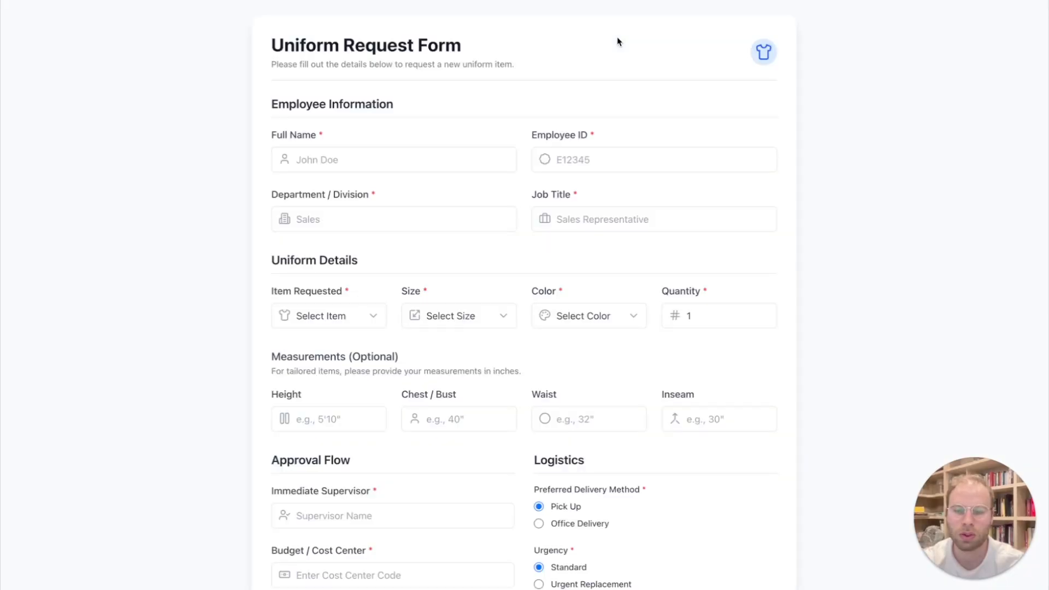
{"action": "scroll", "coordinate": [587, 198], "scroll_direction": "down", "scroll_amount": 3}
{"action": "scroll", "coordinate": [587, 203], "scroll_direction": "down", "scroll_amount": 2}
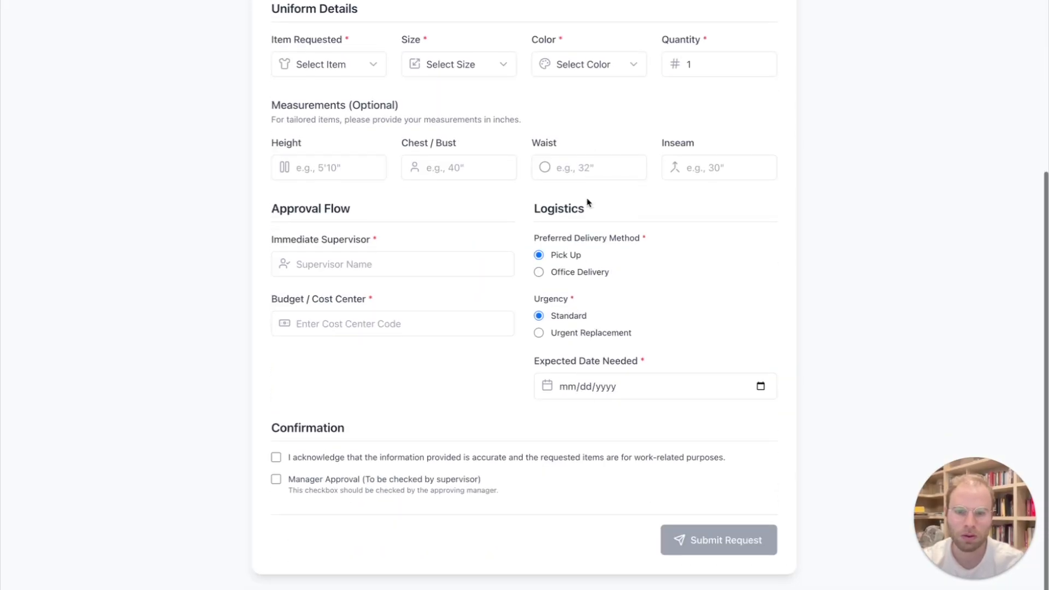
{"action": "scroll", "coordinate": [587, 203], "scroll_direction": "up", "scroll_amount": 5}
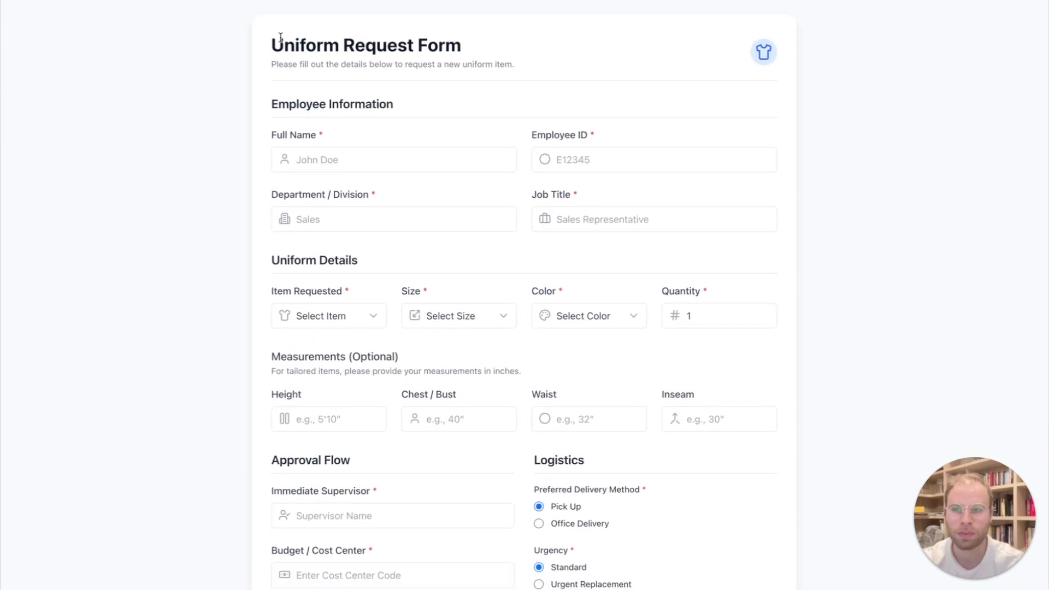
- Return to the AgentUI session, close the publishing options, and start a new chat
{"action": "key", "text": "ctrl+shift+Tab"}
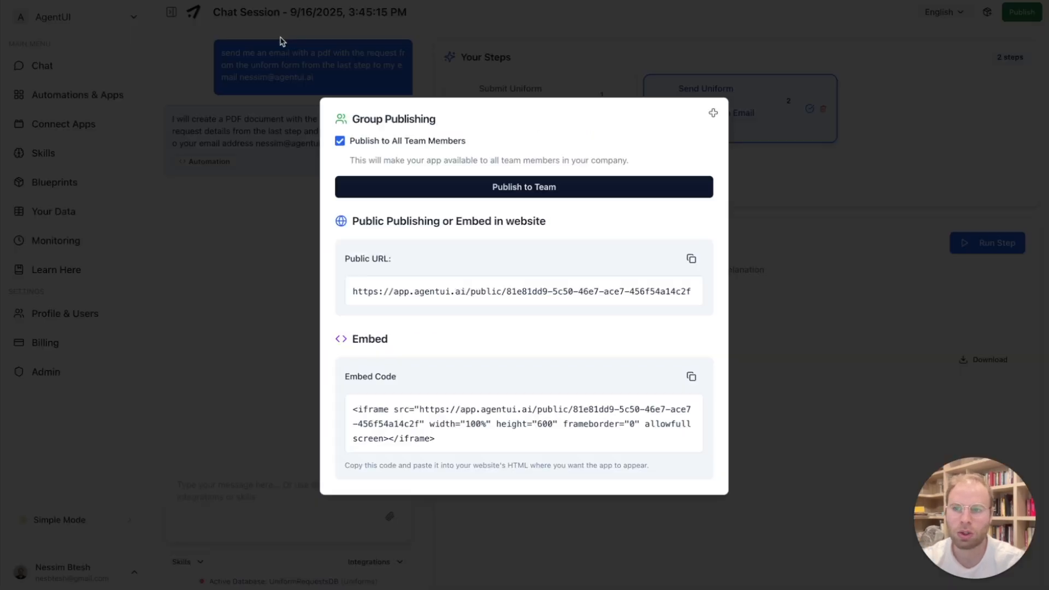
{"action": "left_click", "coordinate": [278, 78]}
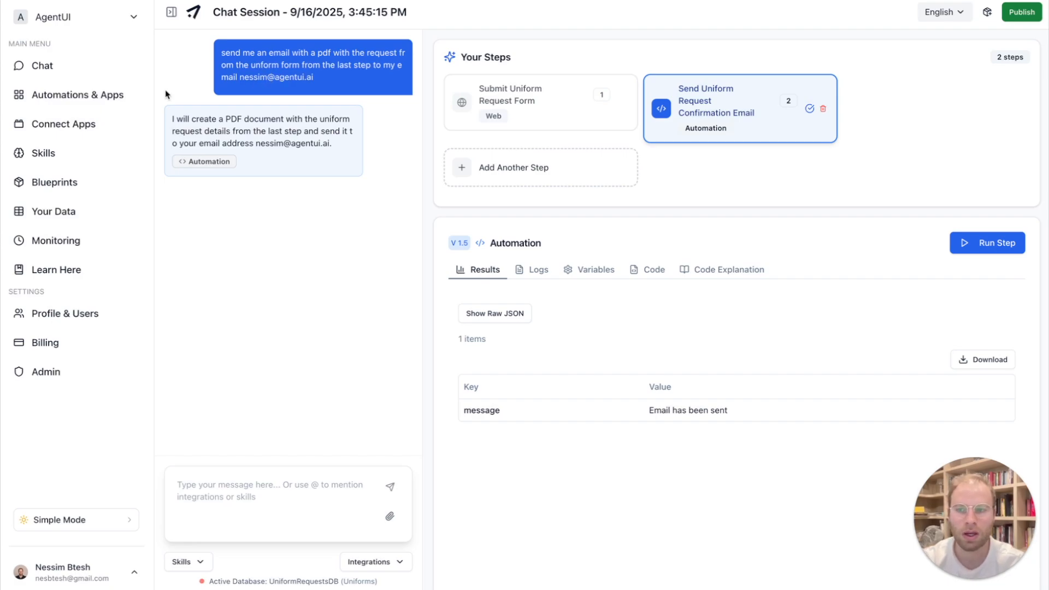
{"action": "left_click", "coordinate": [99, 71]}
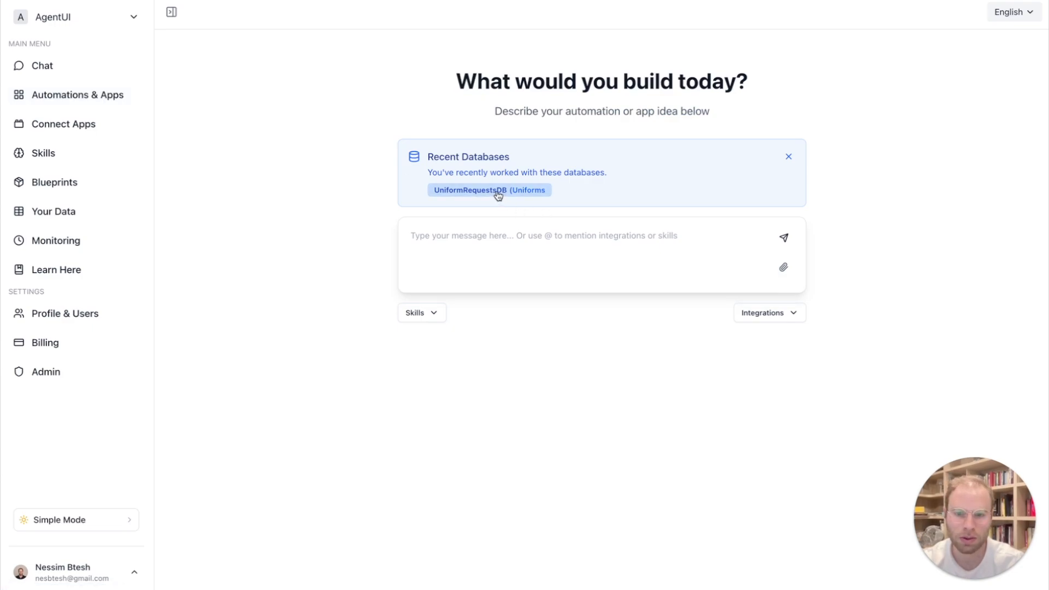
- Begin the prompt with "use this" and a reference to the Uniforms table of the UniformRequestsDB database
{"action": "left_click_drag", "start_coordinate": [424, 156], "coordinate": [596, 176]}
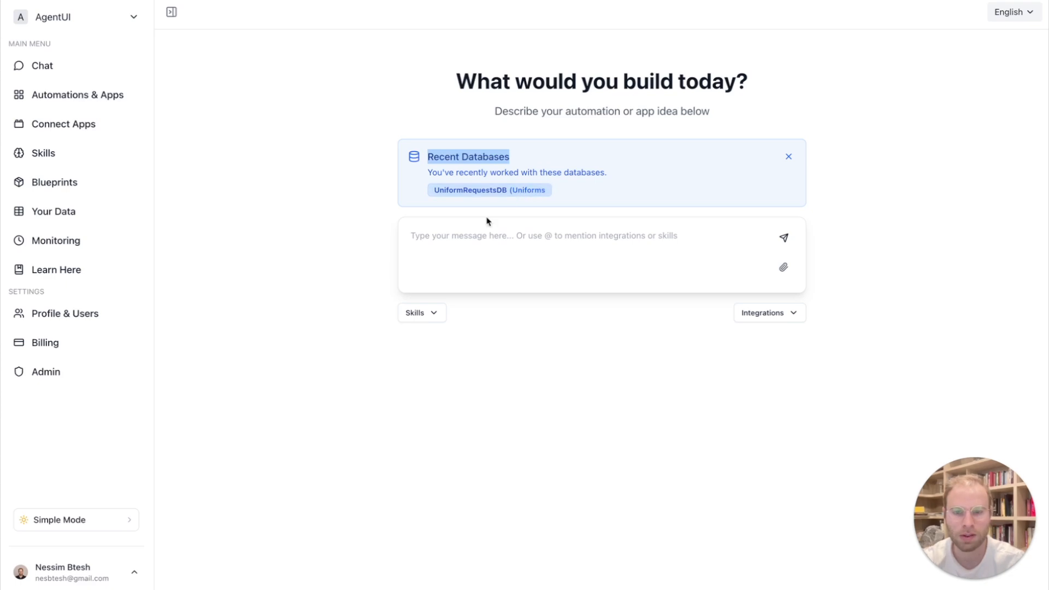
{"action": "left_click", "coordinate": [467, 243]}
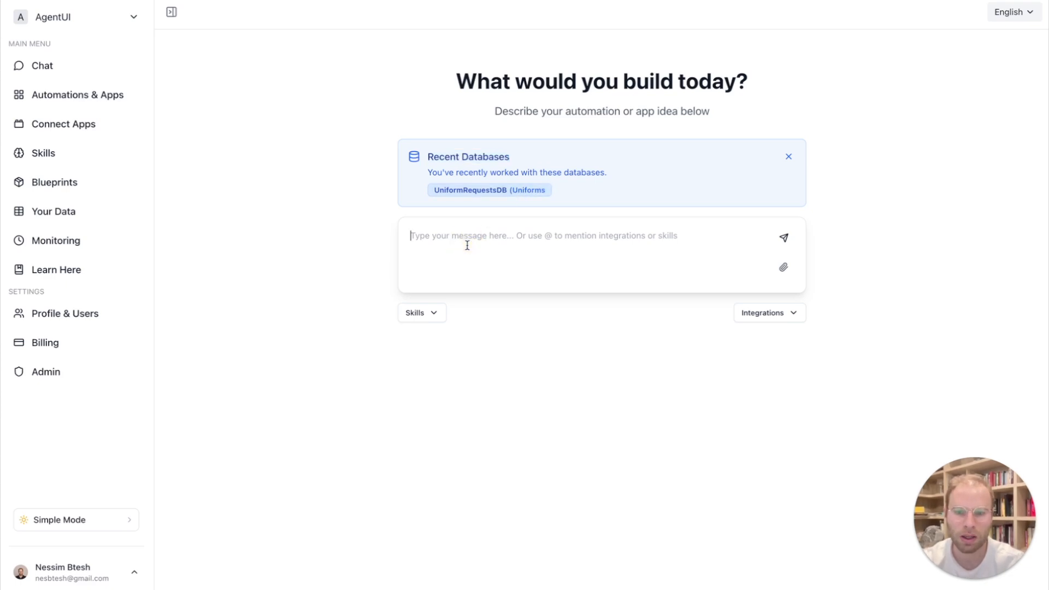
{"action": "type", "text": "@"}
{"action": "left_click", "coordinate": [486, 284]}
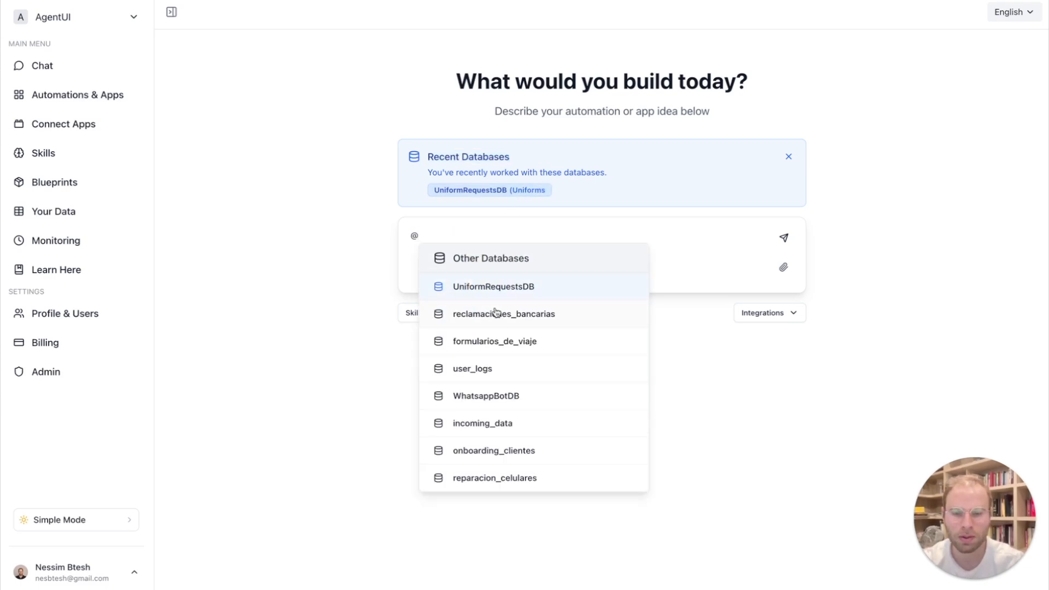
{"action": "left_click", "coordinate": [501, 292]}
{"action": "left_click", "coordinate": [492, 295]}
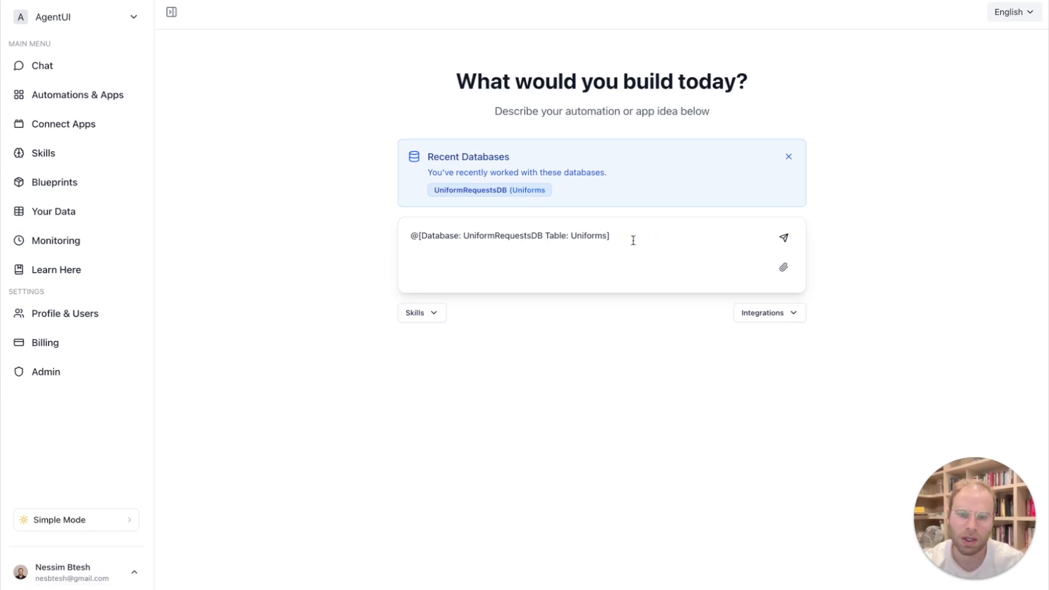
{"action": "type", "text": "use this"}
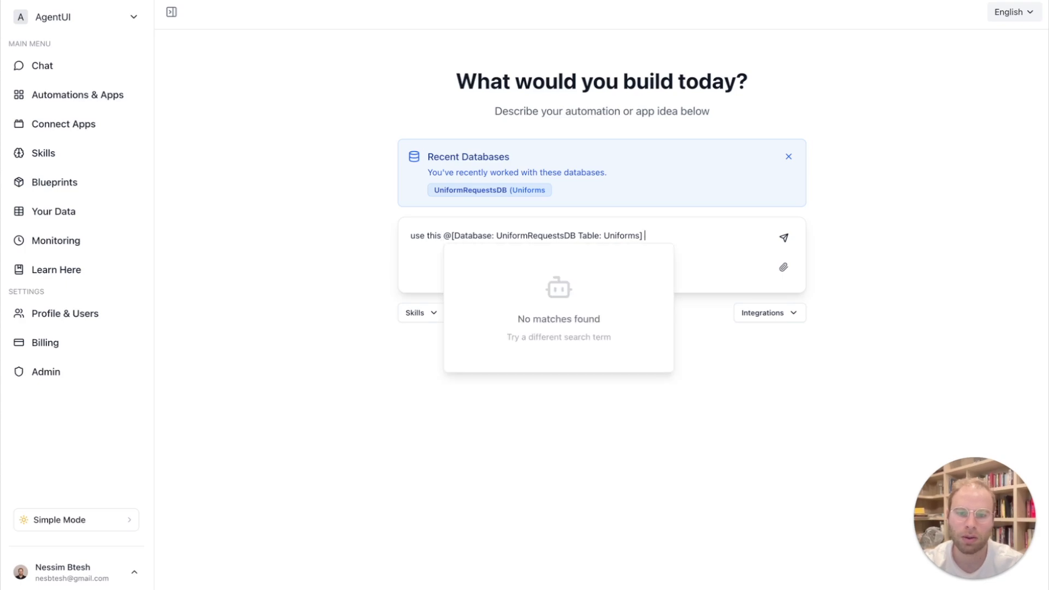
- Add the dashboard specification with Status Tracker, Cost Overview, and Alerts sections to the prompt, check it, and send it
{"action": "key", "text": "Escape"}
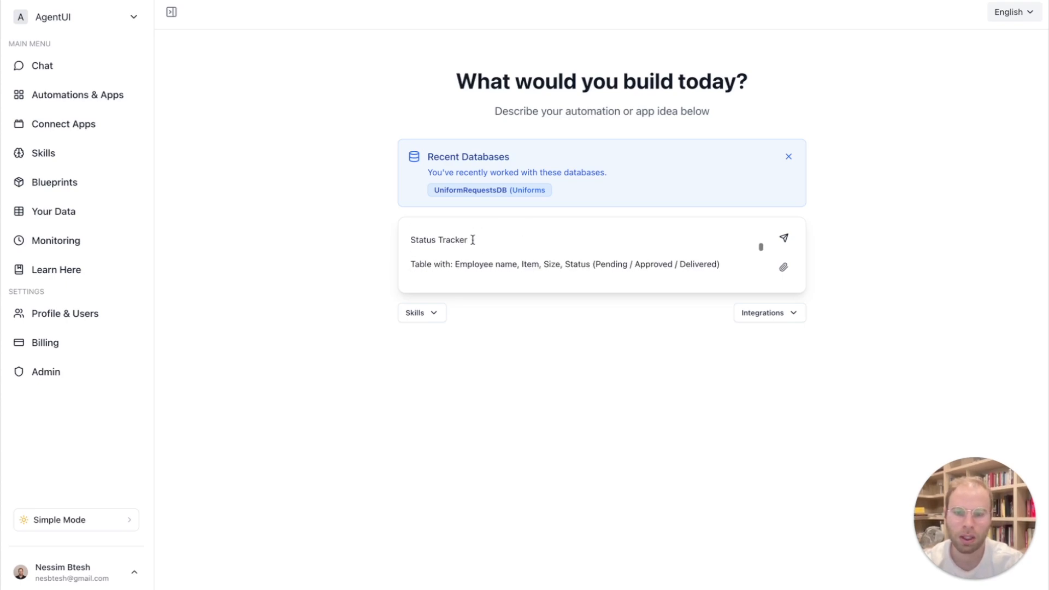
{"action": "left_click", "coordinate": [470, 266]}
{"action": "left_click", "coordinate": [523, 263]}
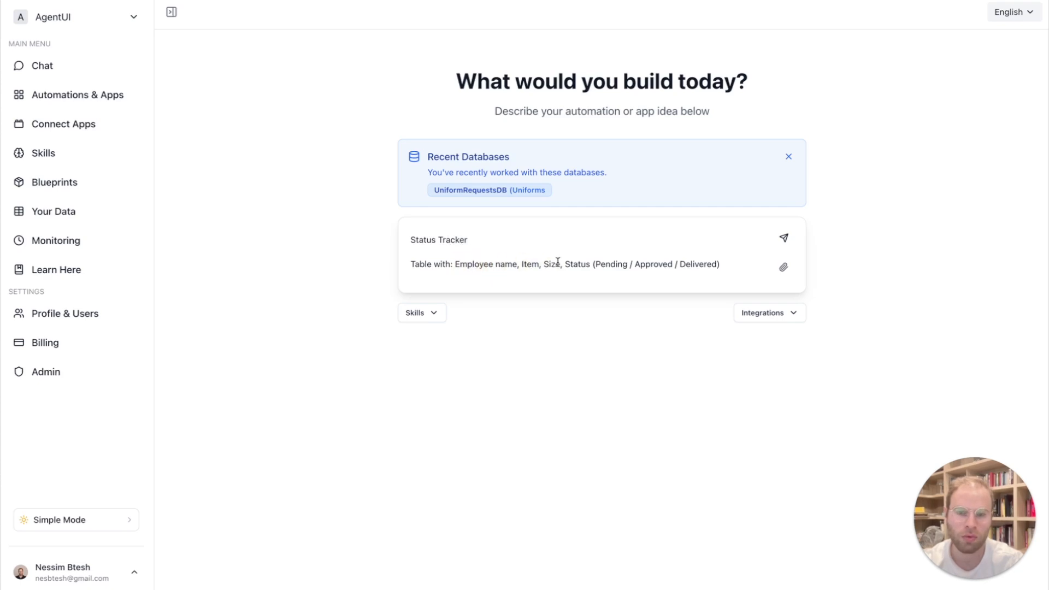
{"action": "left_click", "coordinate": [561, 263]}
{"action": "left_click", "coordinate": [588, 267]}
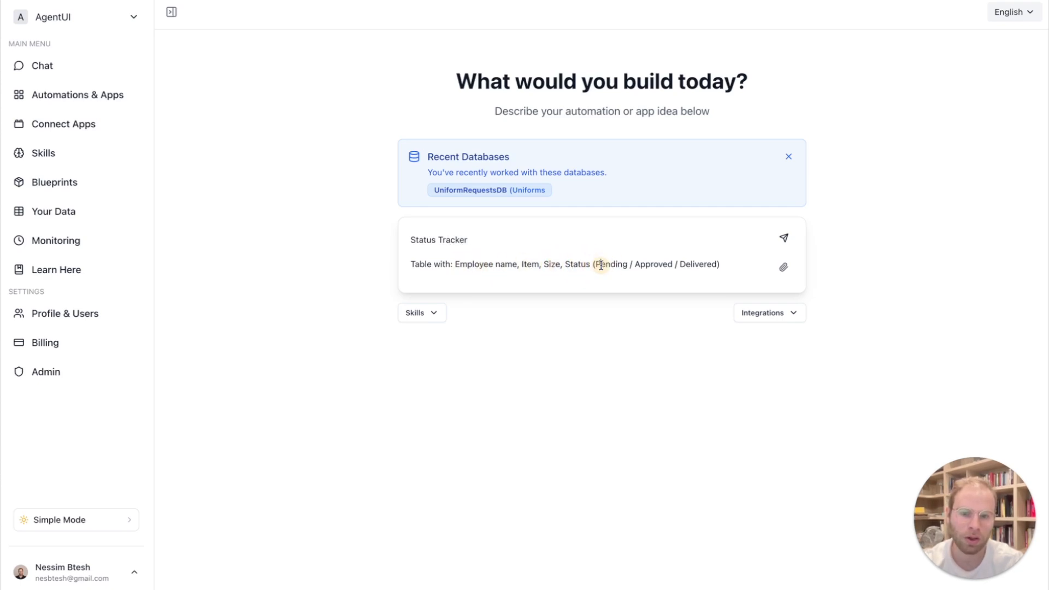
{"action": "left_click", "coordinate": [492, 246]}
{"action": "left_click", "coordinate": [500, 259]}
{"action": "scroll", "coordinate": [500, 259], "scroll_direction": "down", "scroll_amount": 2}
{"action": "scroll", "coordinate": [501, 259], "scroll_direction": "up", "scroll_amount": 1}
{"action": "scroll", "coordinate": [499, 254], "scroll_direction": "up", "scroll_amount": 1}
{"action": "scroll", "coordinate": [494, 244], "scroll_direction": "down", "scroll_amount": 2}
{"action": "left_click", "coordinate": [495, 246]}
{"action": "left_click", "coordinate": [537, 247]}
{"action": "scroll", "coordinate": [537, 247], "scroll_direction": "down", "scroll_amount": 1}
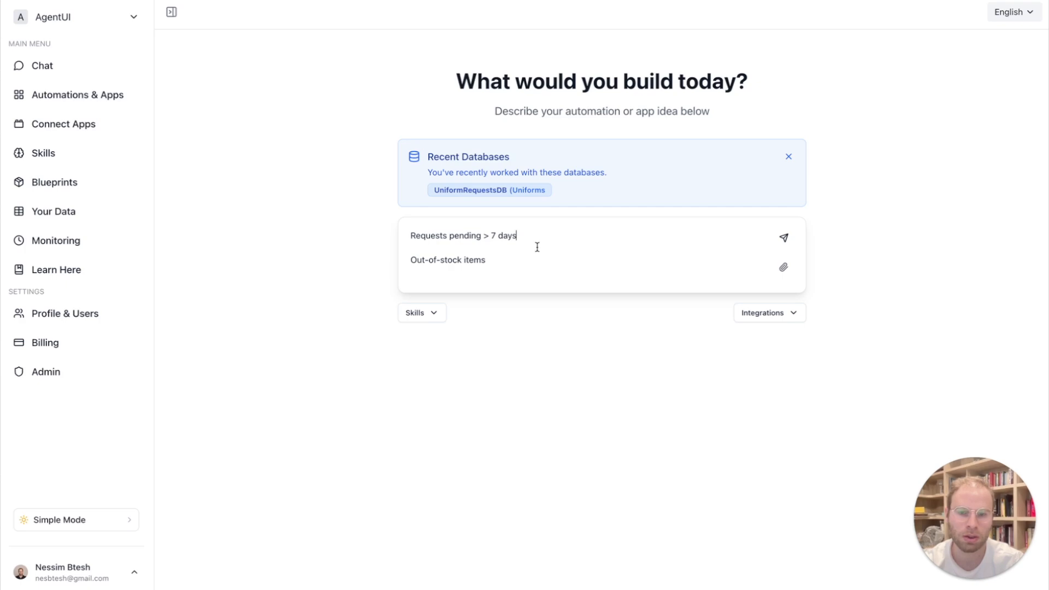
{"action": "left_click", "coordinate": [785, 241]}
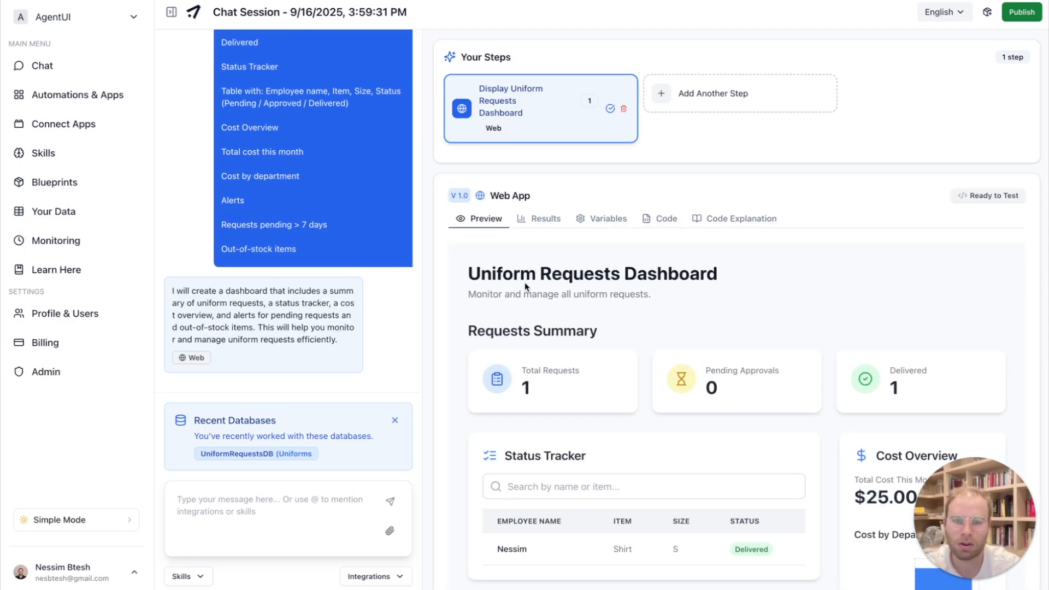
- Examine the dashboard's requests summary, status tracker, cost overview, and alerts, and check whether the request's status can be edited
{"action": "scroll", "coordinate": [526, 287], "scroll_direction": "down", "scroll_amount": 1}
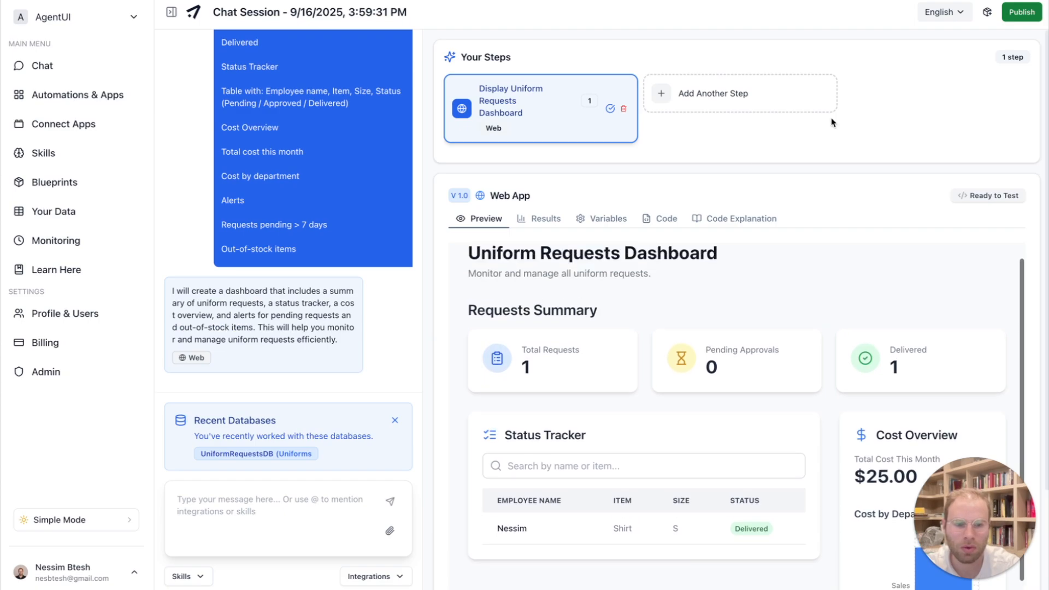
{"action": "scroll", "coordinate": [832, 122], "scroll_direction": "down", "scroll_amount": 2}
{"action": "scroll", "coordinate": [817, 153], "scroll_direction": "down", "scroll_amount": 2}
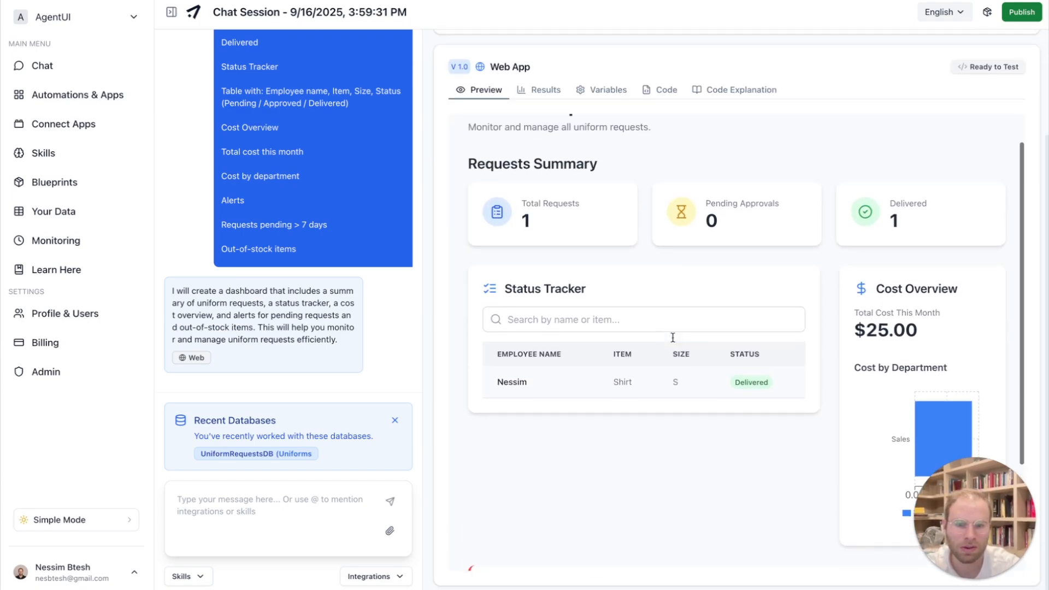
{"action": "scroll", "coordinate": [673, 337], "scroll_direction": "down", "scroll_amount": 1}
{"action": "scroll", "coordinate": [673, 337], "scroll_direction": "down", "scroll_amount": 3}
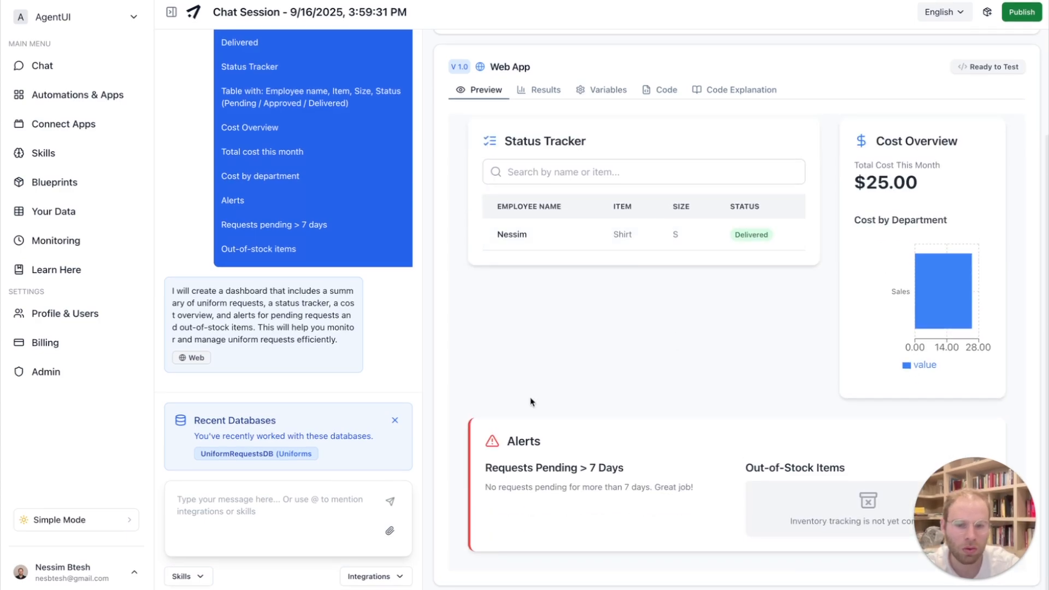
{"action": "scroll", "coordinate": [532, 402], "scroll_direction": "up", "scroll_amount": 4}
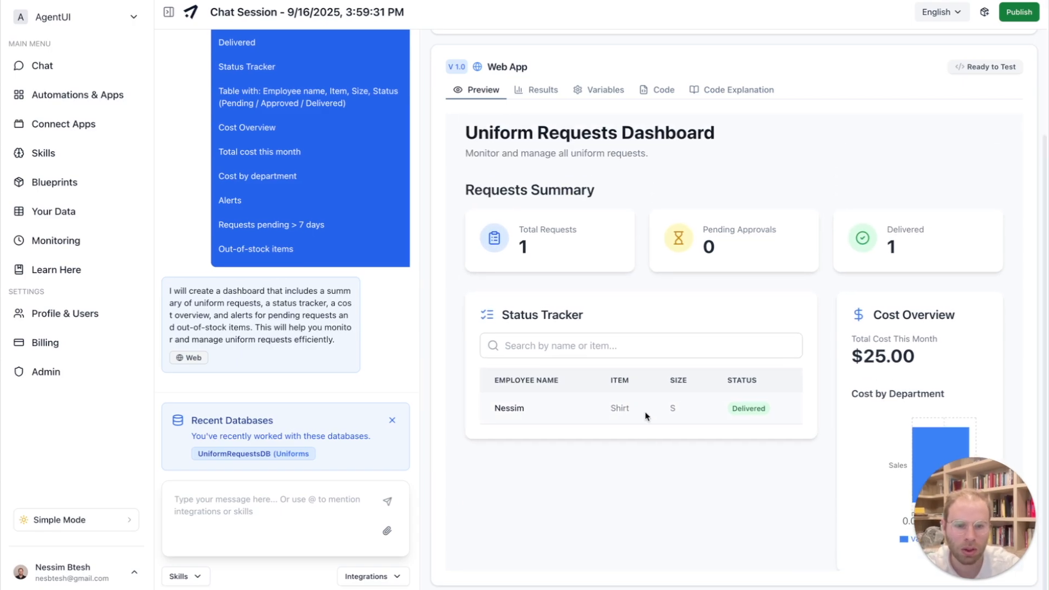
{"action": "left_click_drag", "start_coordinate": [732, 413], "coordinate": [817, 412]}
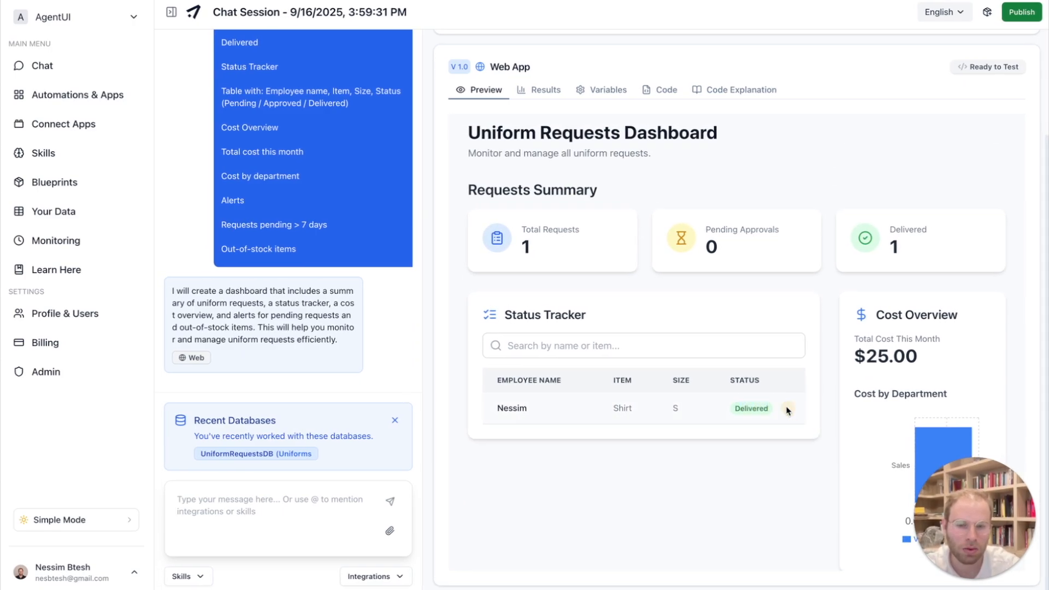
{"action": "left_click", "coordinate": [759, 407]}
- Send the follow-up message "I cant modify the status of the uniform request" in the dashboard's chat
{"action": "left_click", "coordinate": [269, 515]}
{"action": "type", "text": "I cant modify the "}
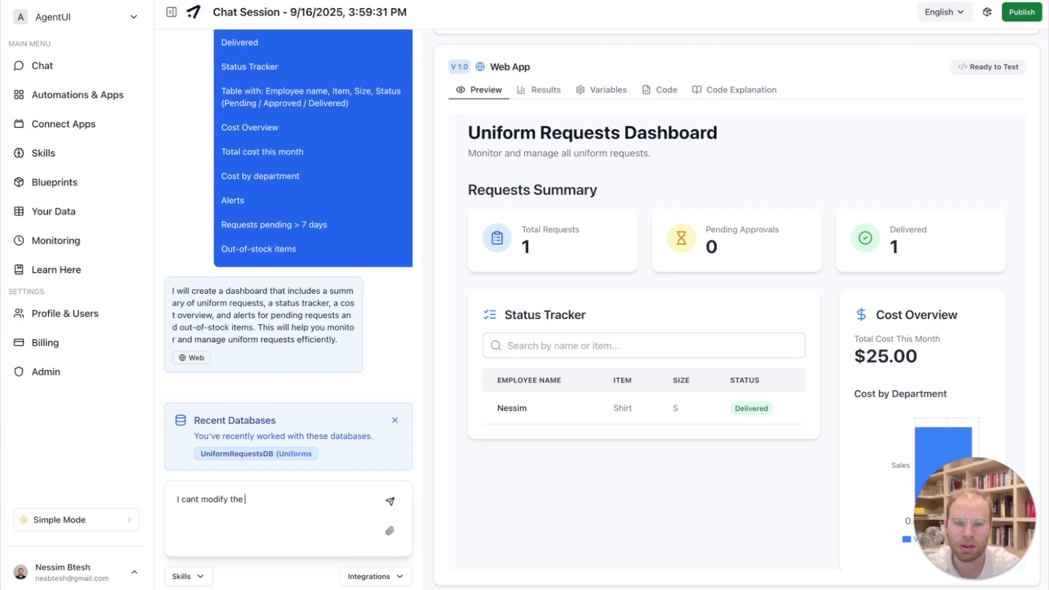
{"action": "type", "text": "status of the"}
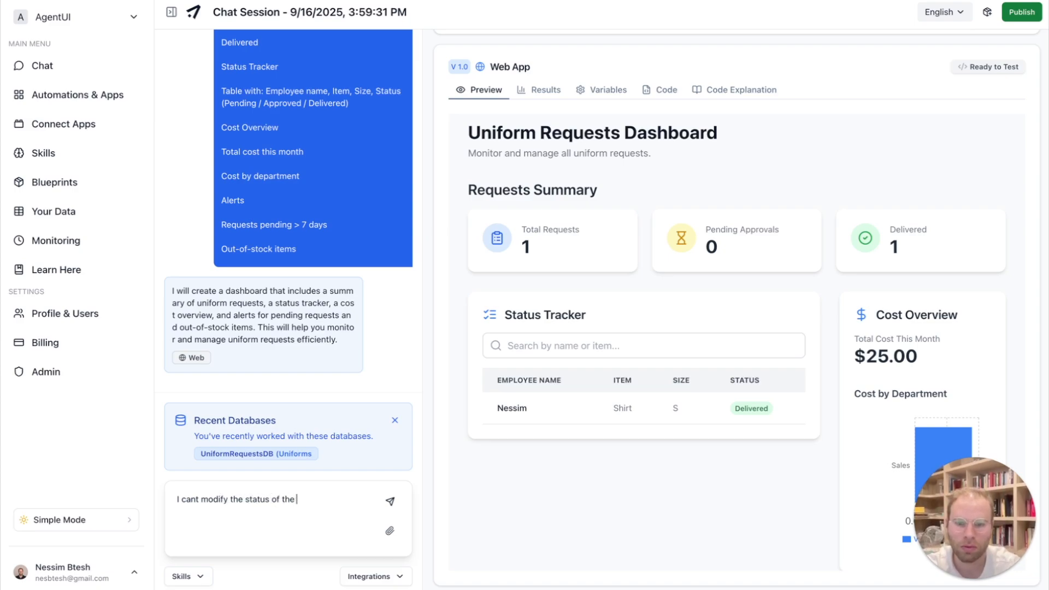
{"action": "type", "text": " unifo"}
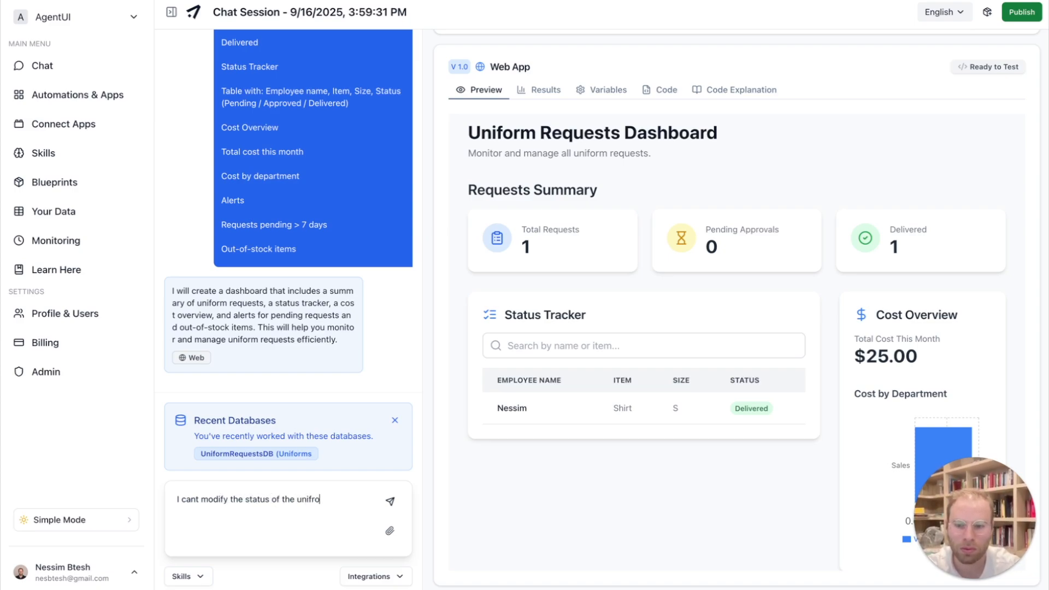
{"action": "type", "text": "rm request"}
{"action": "key", "text": "Return"}
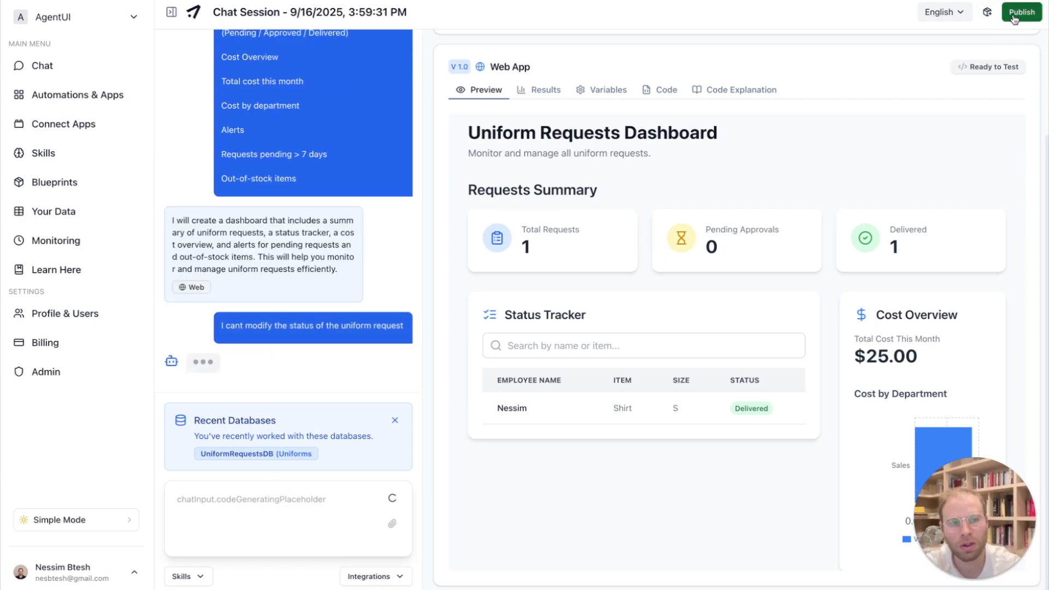
- View and close the publishing options, and reply "yes" to the chat's offer of a control for changing request statuses
{"action": "left_click", "coordinate": [1018, 13]}
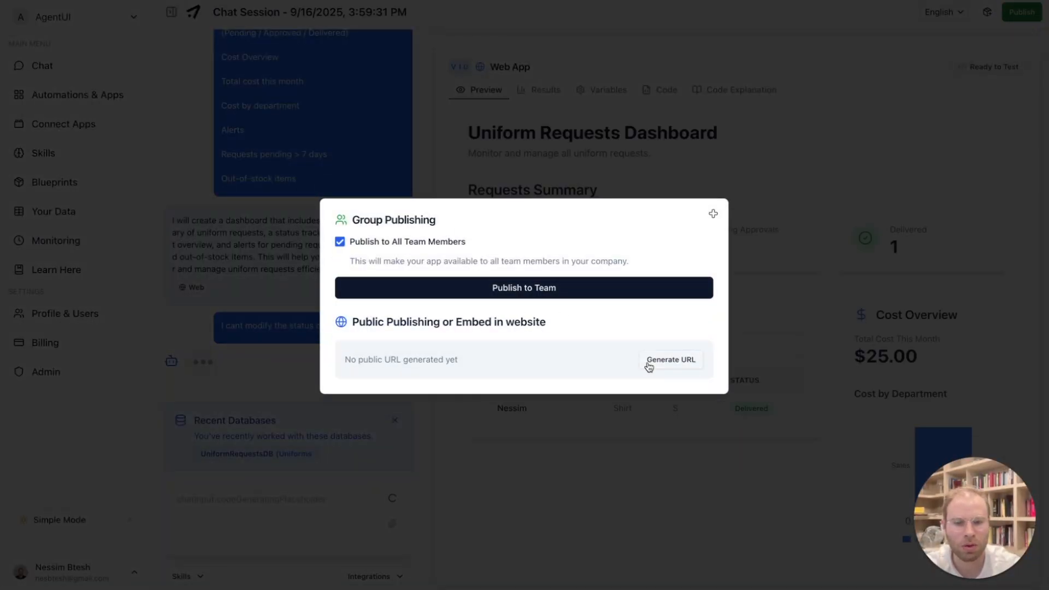
{"action": "left_click", "coordinate": [713, 213]}
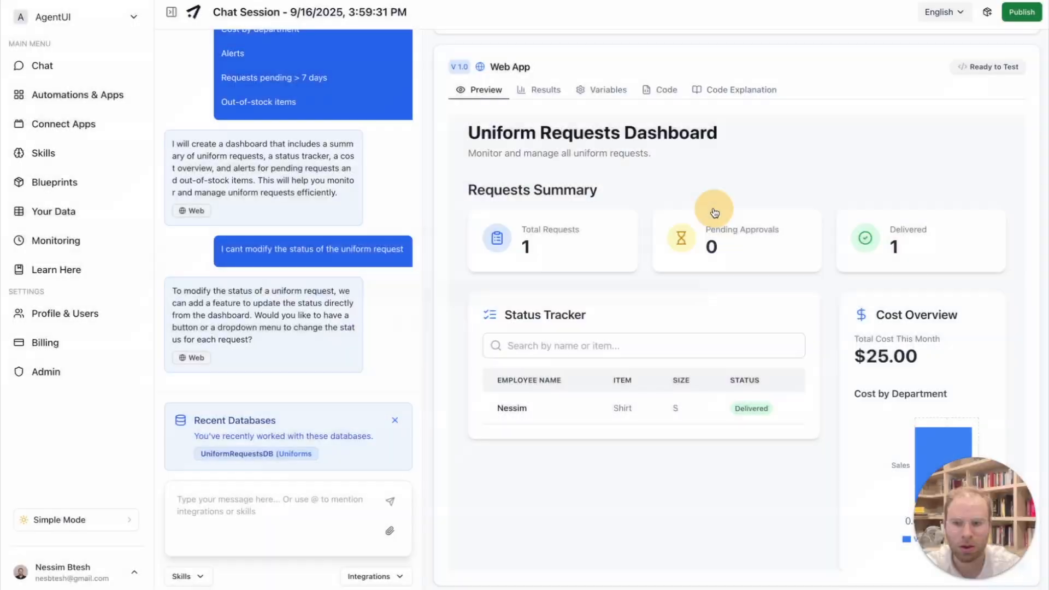
{"action": "left_click", "coordinate": [296, 517]}
{"action": "type", "text": "yes"}
{"action": "key", "text": "Return"}
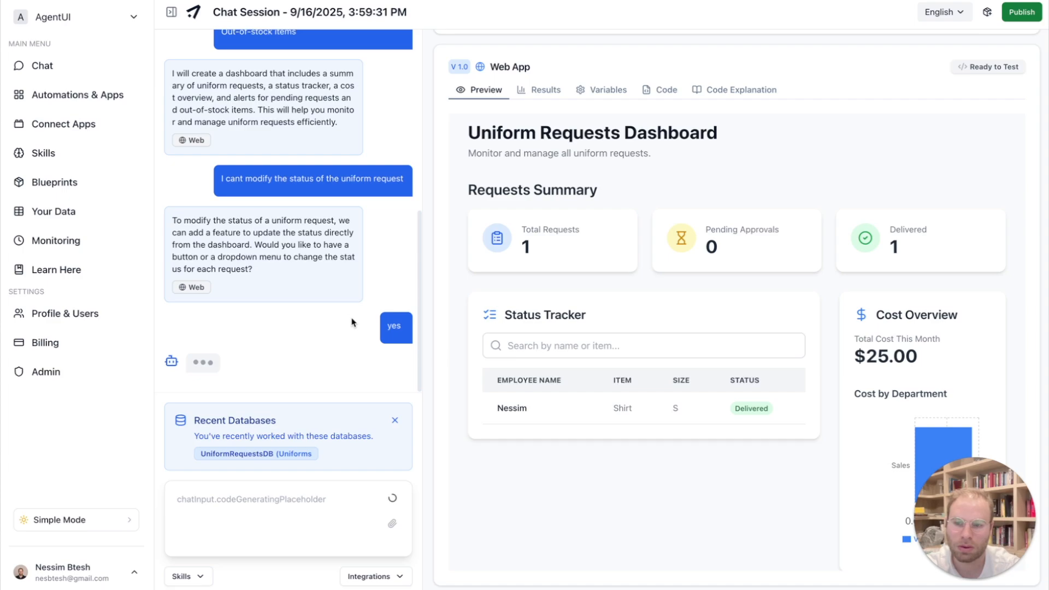
{"action": "left_click_drag", "start_coordinate": [183, 225], "coordinate": [280, 270]}
{"action": "left_click", "coordinate": [290, 273]}
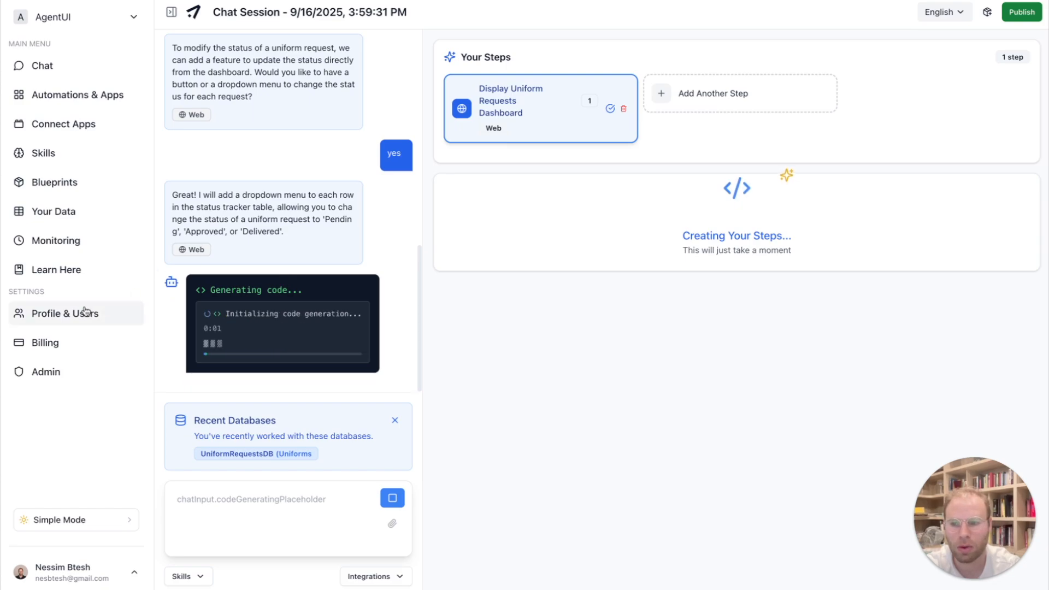
- Look at the roles available for a new user in the account's user settings, choosing Client / Viewer
{"action": "left_click", "coordinate": [422, 1]}
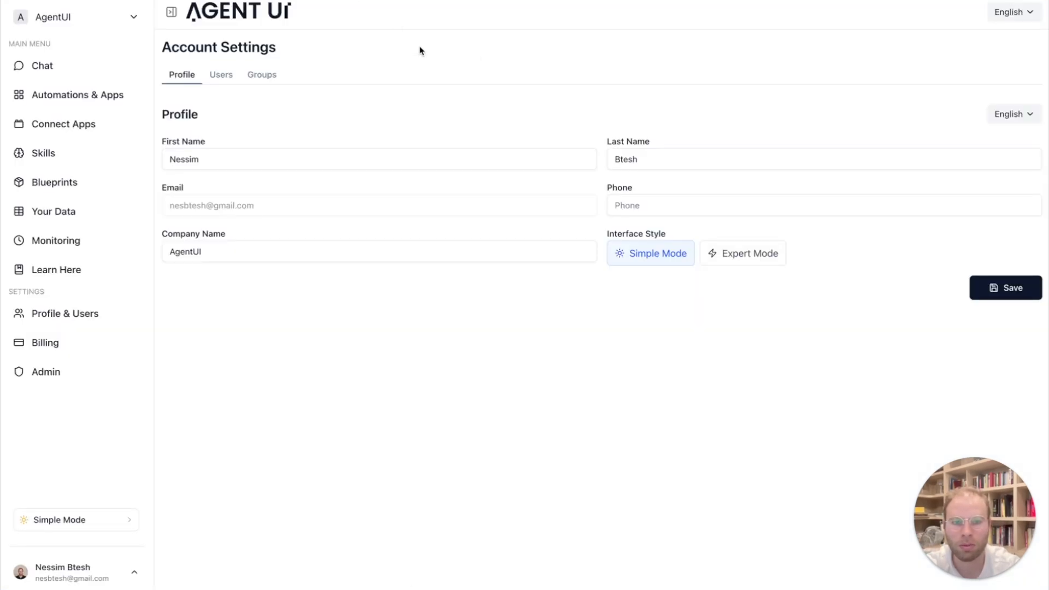
{"action": "left_click", "coordinate": [223, 75]}
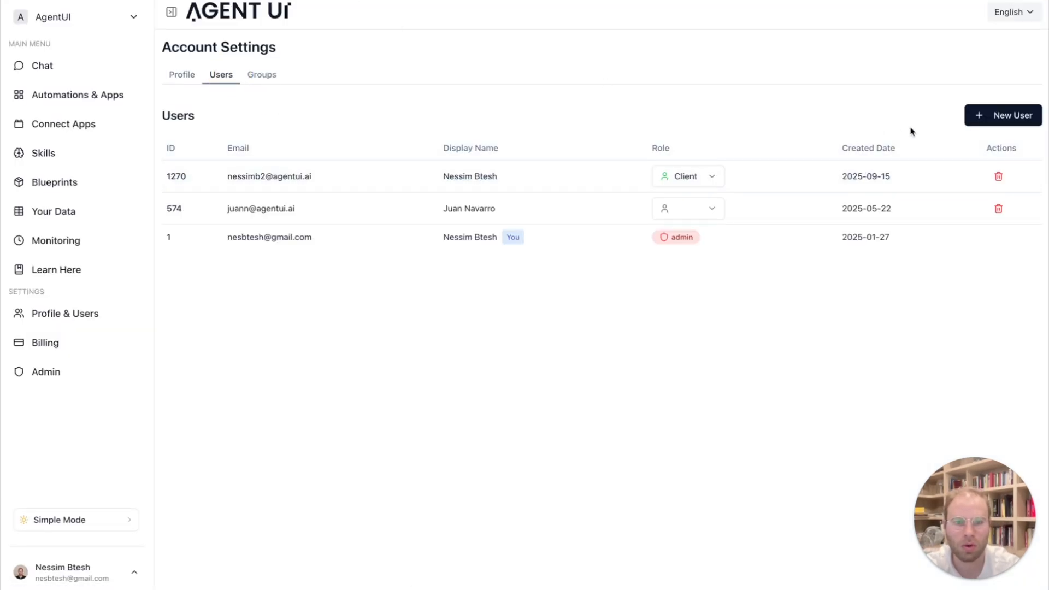
{"action": "left_click", "coordinate": [978, 115]}
{"action": "left_click", "coordinate": [464, 393]}
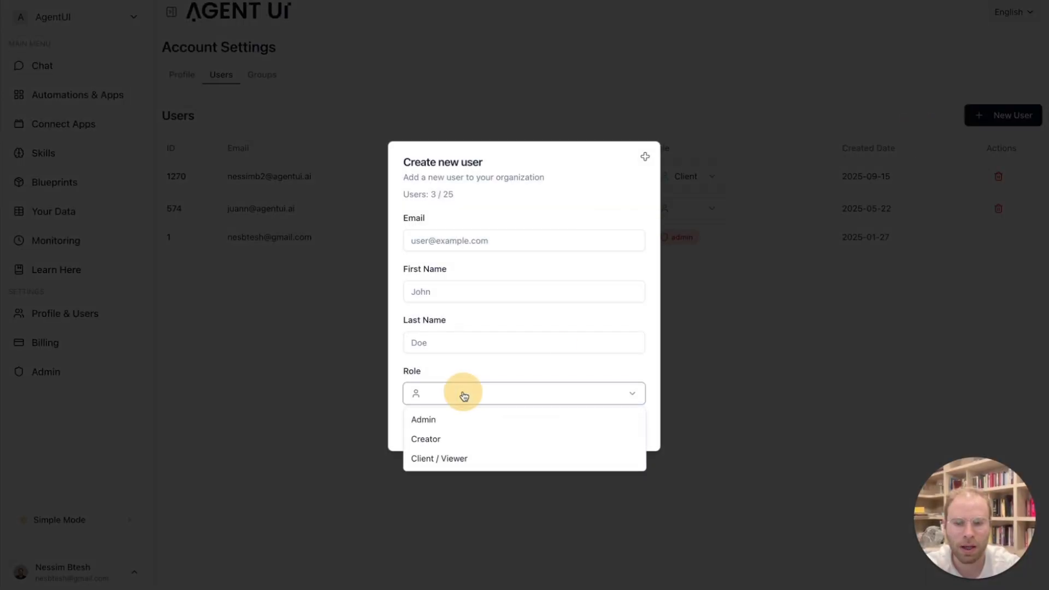
{"action": "left_click", "coordinate": [443, 462]}
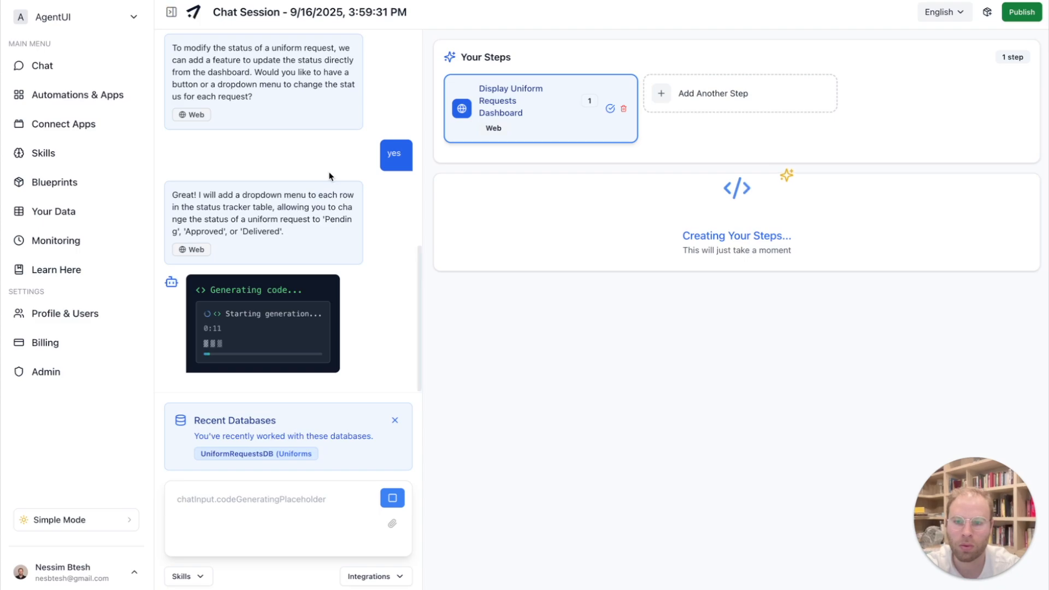
- Publish the dashboard app to all team members
{"action": "left_click", "coordinate": [1020, 12]}
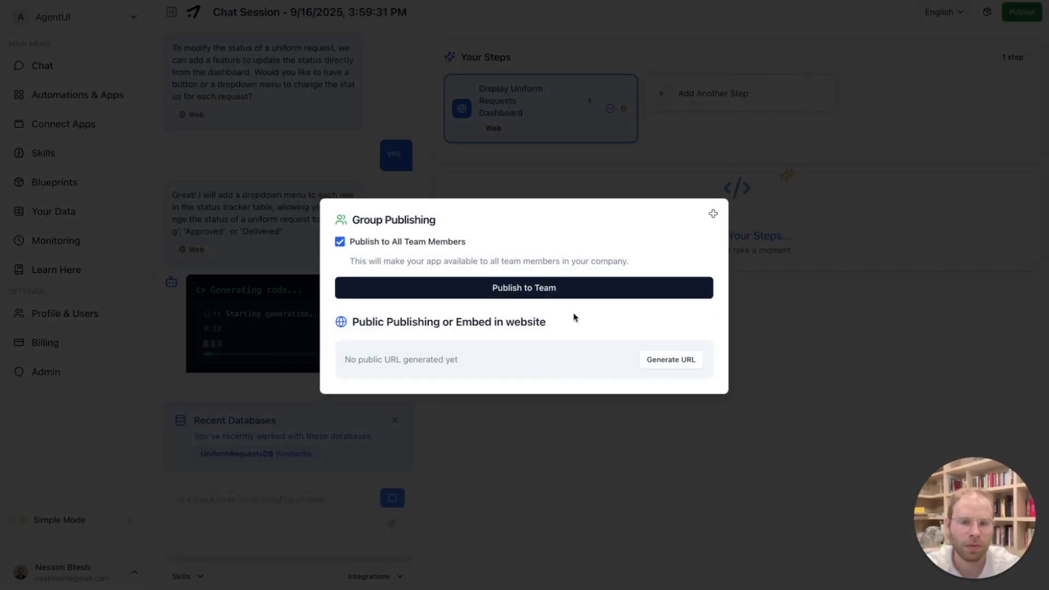
{"action": "left_click", "coordinate": [545, 294]}
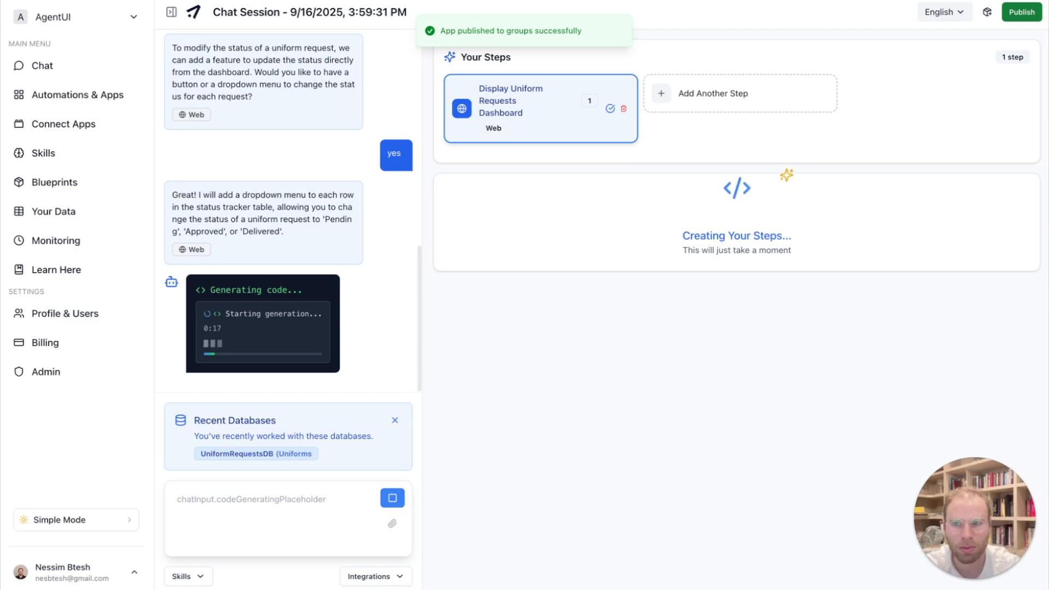
- Open the client apps page in a new browser tab and examine the newly published dashboard there
{"action": "key", "text": "super+t"}
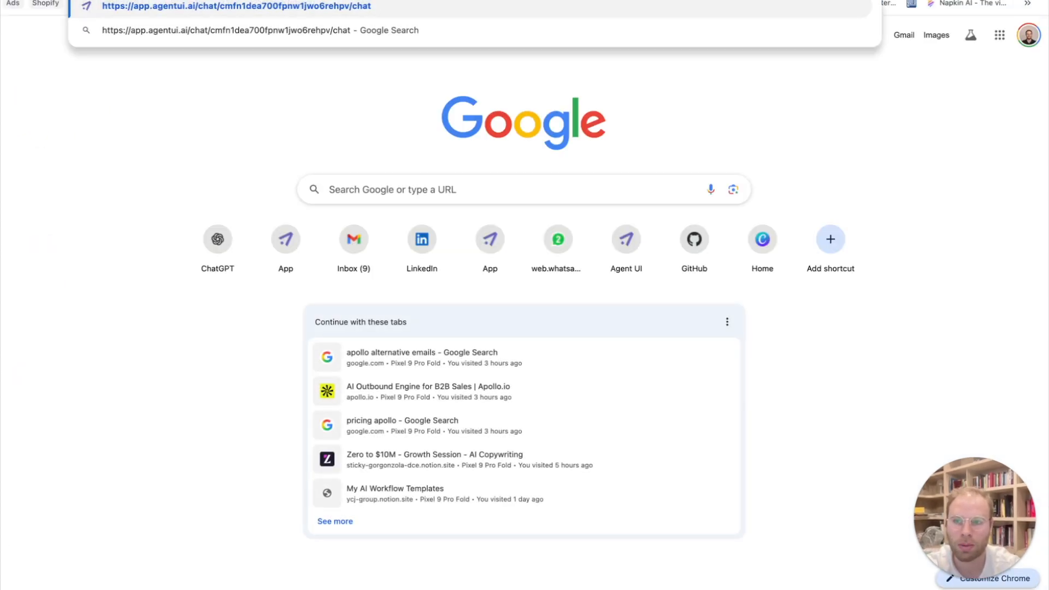
{"action": "key", "text": "Return"}
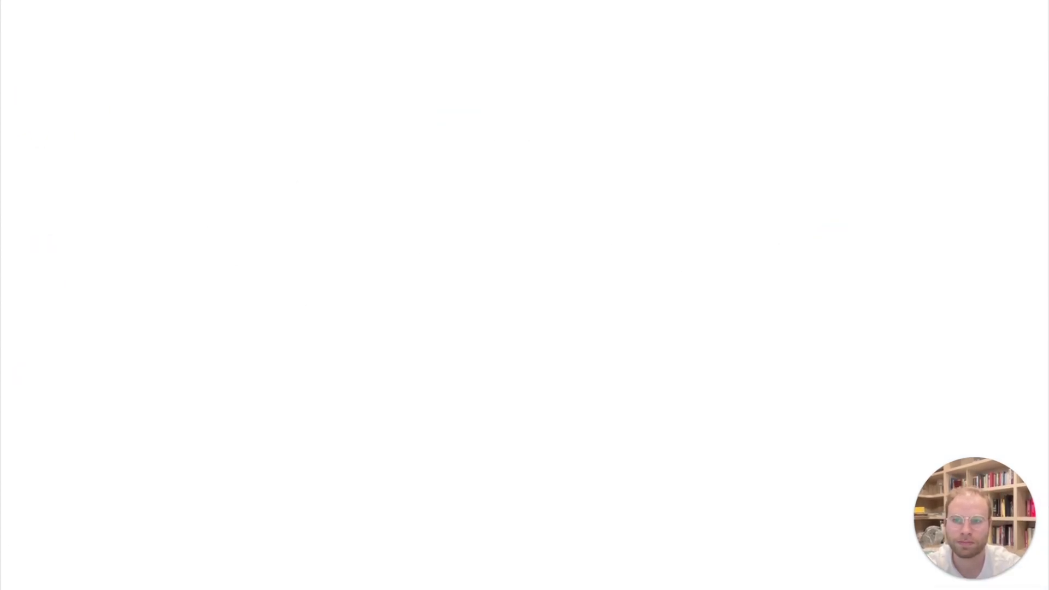
{"action": "left_click", "coordinate": [293, 172]}
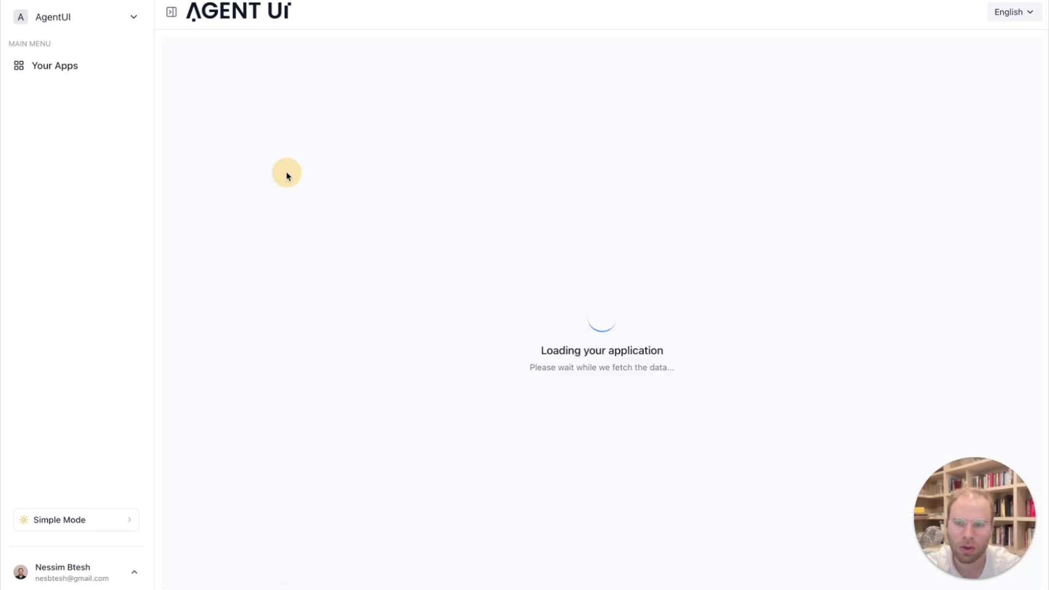
{"action": "scroll", "coordinate": [314, 228], "scroll_direction": "down", "scroll_amount": 2}
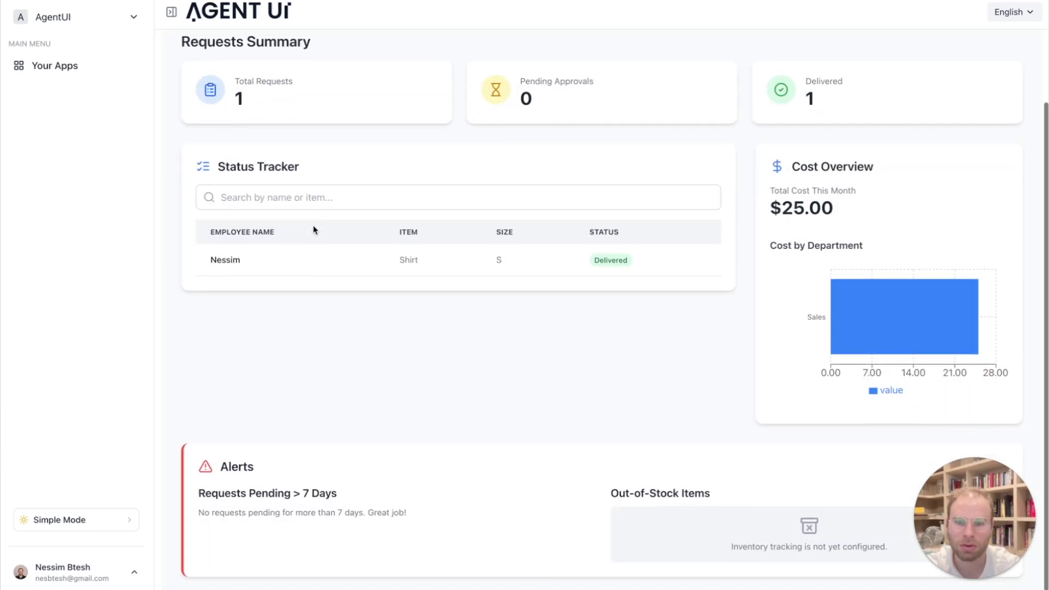
{"action": "scroll", "coordinate": [314, 228], "scroll_direction": "up", "scroll_amount": 2}
- Rename the chat session "Uniform Requests Dashboard" with the copied dashboard title, and open the renamed app from the client apps list
{"action": "left_click", "coordinate": [433, 65]}
{"action": "left_click_drag", "start_coordinate": [433, 65], "coordinate": [190, 58]}
{"action": "key", "text": "ctrl+c"}
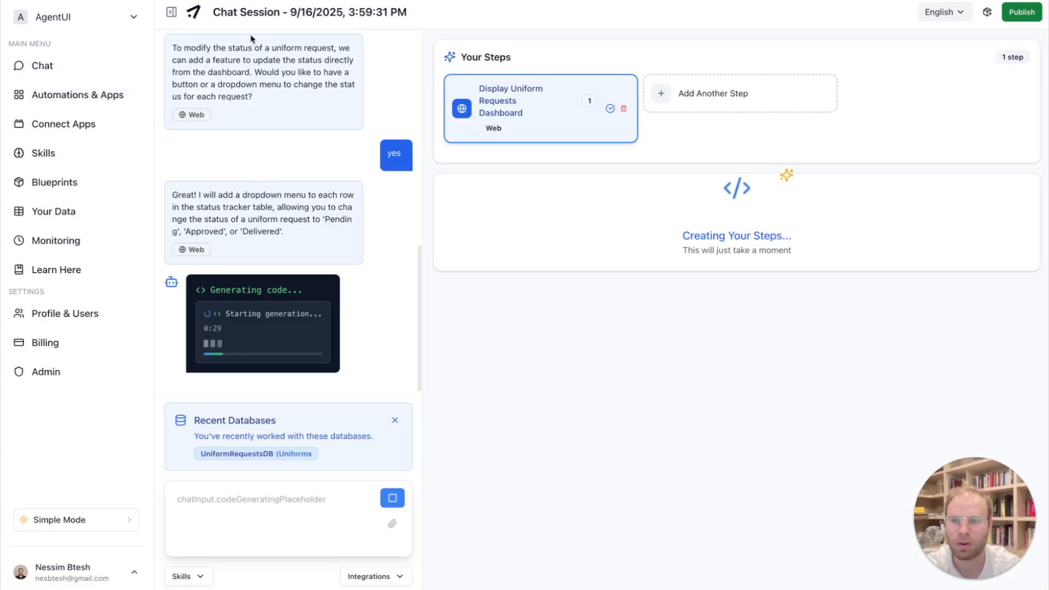
{"action": "left_click", "coordinate": [255, 13]}
{"action": "key", "text": "ctrl+a"}
{"action": "key", "text": "ctrl+v"}
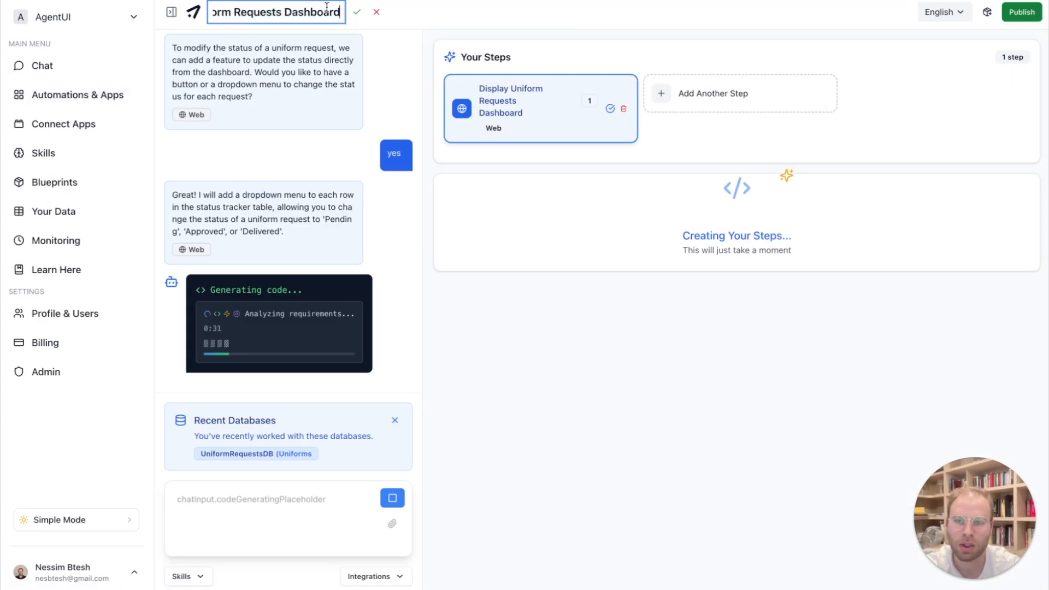
{"action": "left_click", "coordinate": [357, 12]}
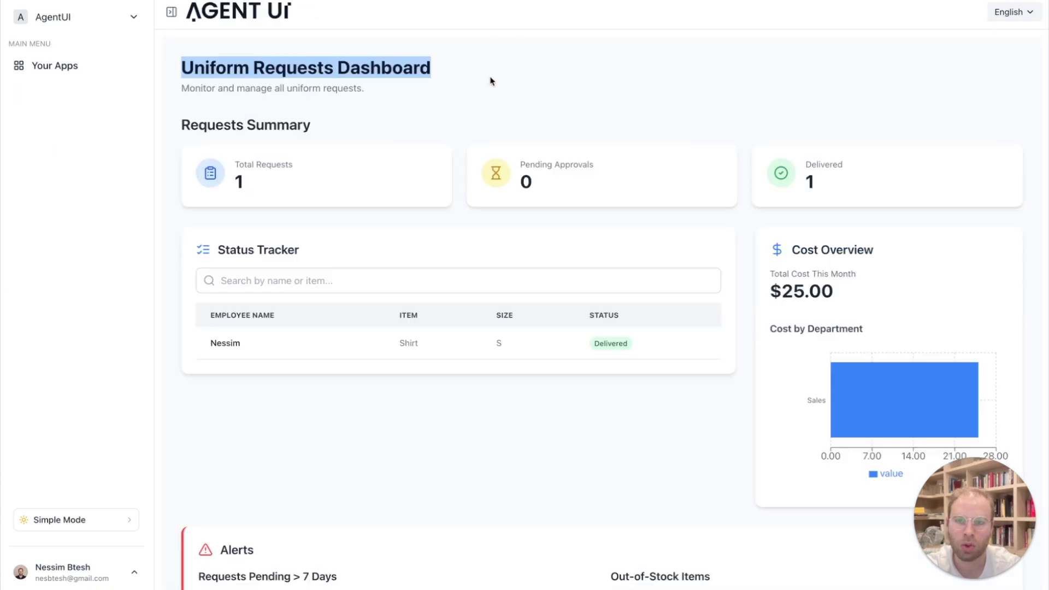
{"action": "scroll", "coordinate": [489, 80], "scroll_direction": "left", "scroll_amount": 5}
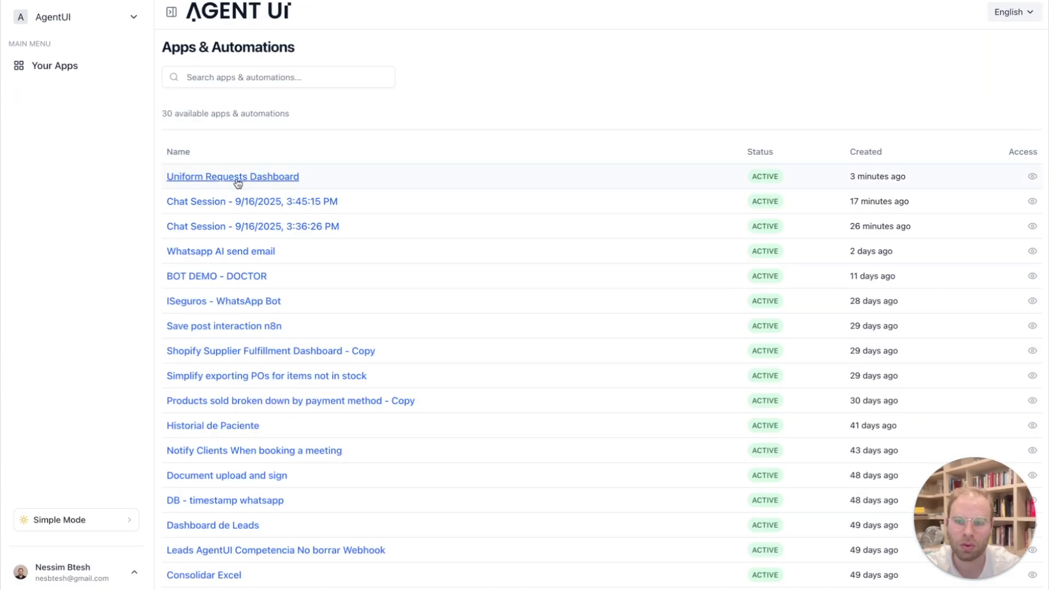
{"action": "left_click", "coordinate": [255, 177]}
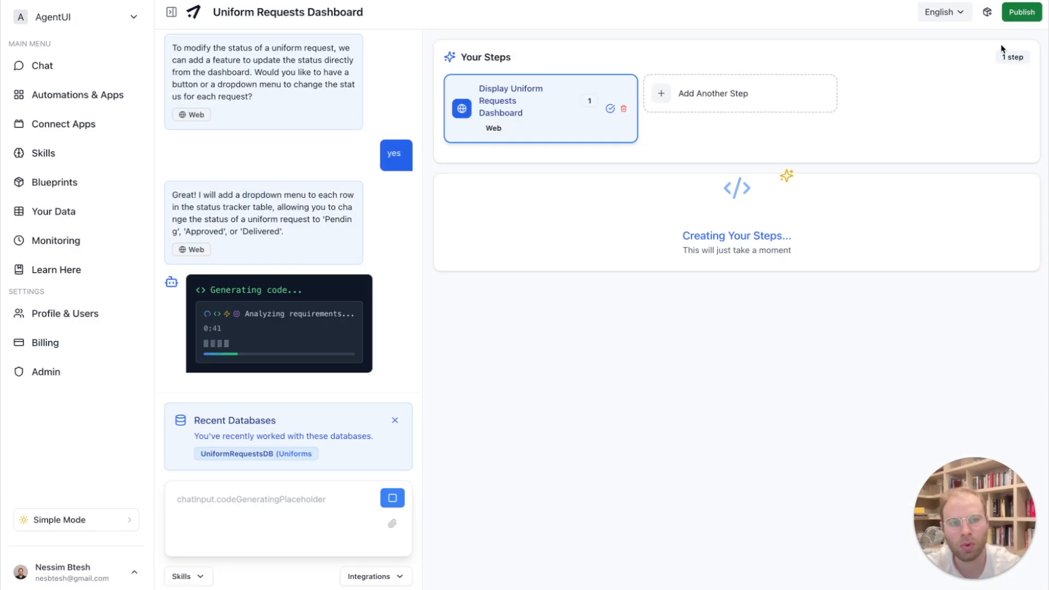
- Generate a public URL for the dashboard app and copy it
{"action": "left_click", "coordinate": [1021, 12]}
{"action": "left_click", "coordinate": [669, 381]}
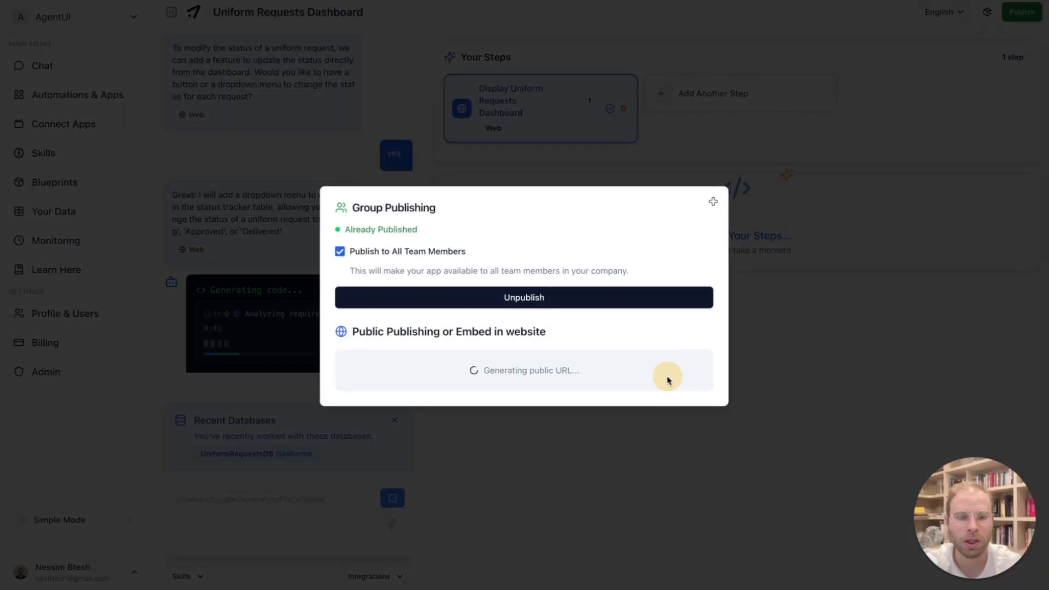
{"action": "left_click", "coordinate": [690, 270]}
- Open the copied public URL in a new browser tab, look over the public dashboard, and return to the app editor
{"action": "key", "text": "ctrl+t"}
{"action": "key", "text": "ctrl+v"}
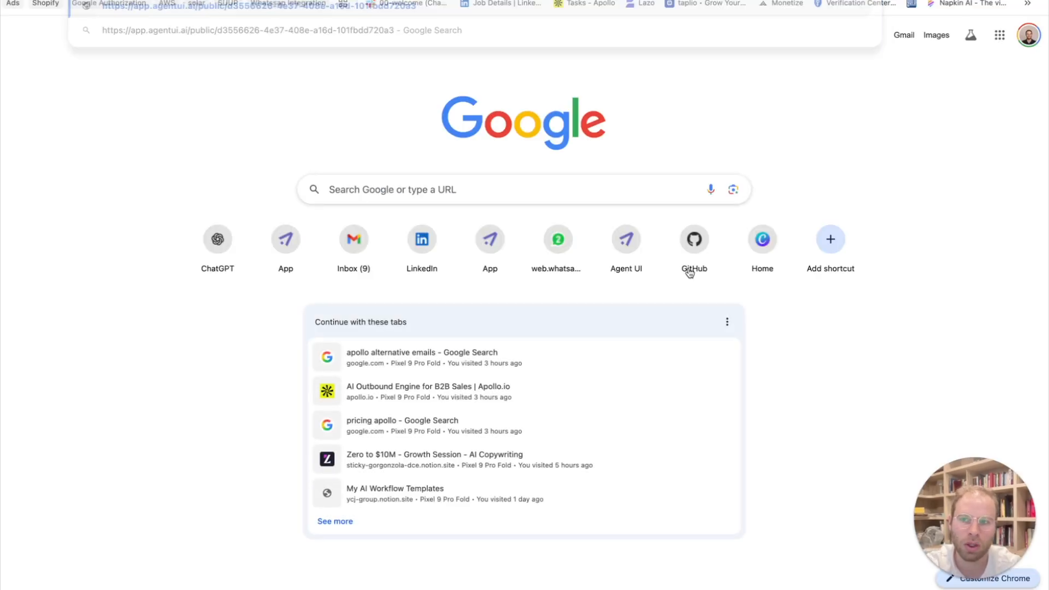
{"action": "key", "text": "Return"}
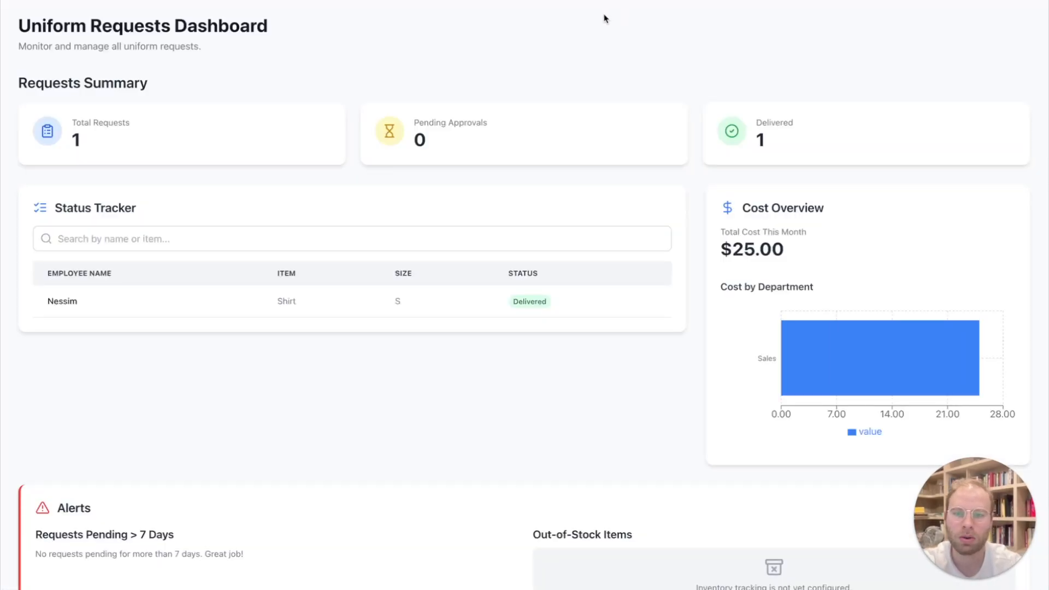
{"action": "scroll", "coordinate": [548, 86], "scroll_direction": "down", "scroll_amount": 1}
{"action": "scroll", "coordinate": [549, 86], "scroll_direction": "up", "scroll_amount": 1}
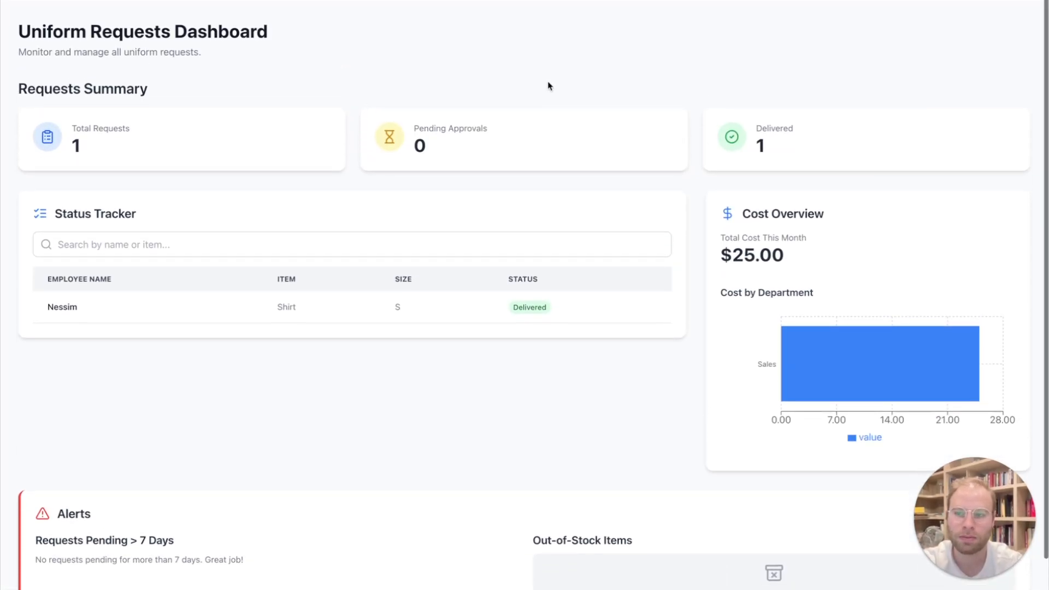
{"action": "key", "text": "ctrl+w"}
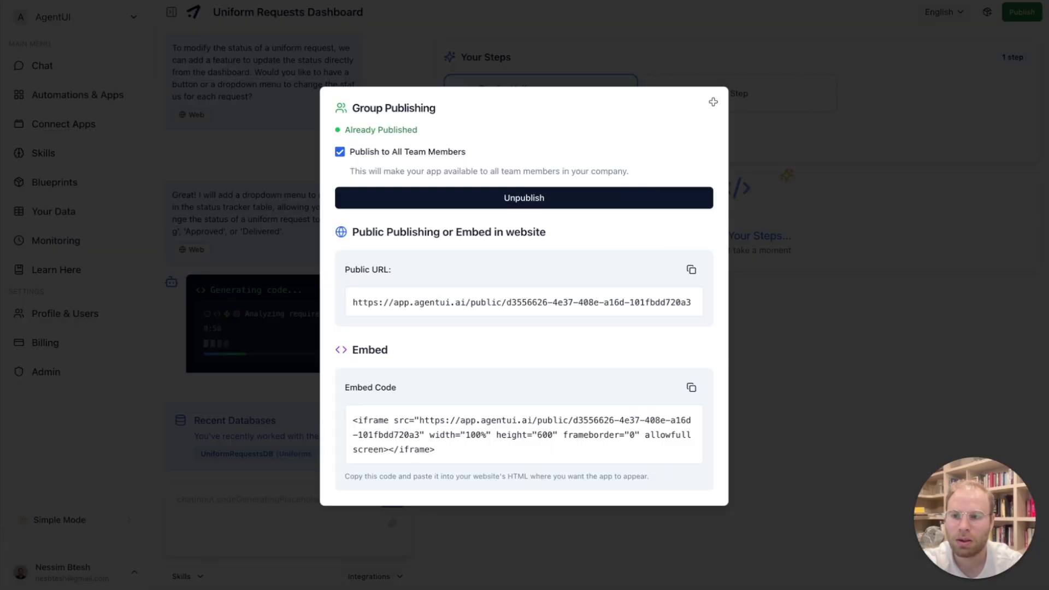
{"action": "left_click", "coordinate": [188, 176]}
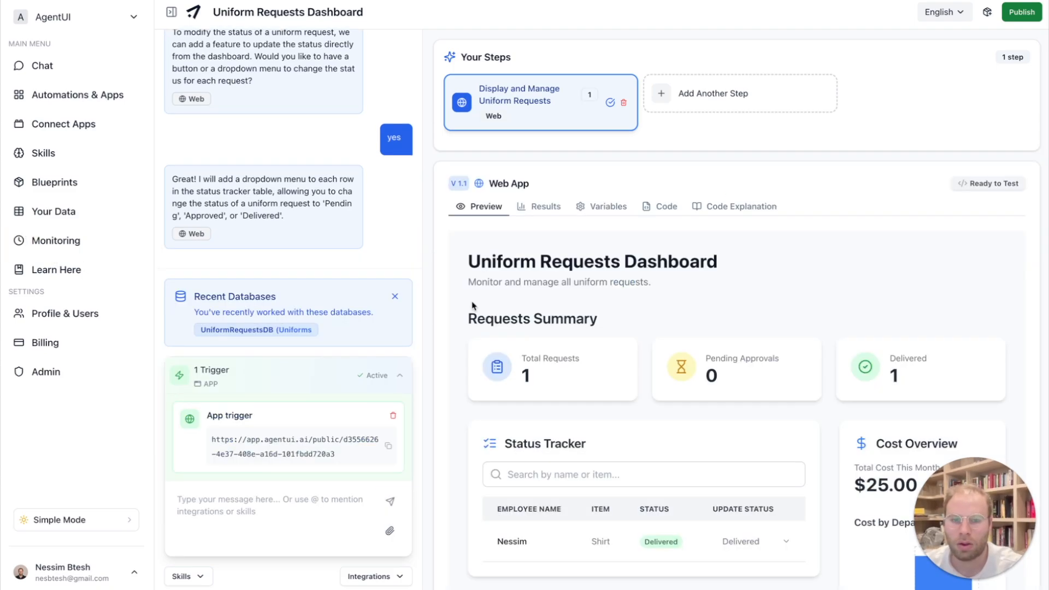
- Test status updates by setting the shirt request to Pending and finally to Approved, and check the requests summary
{"action": "scroll", "coordinate": [736, 378], "scroll_direction": "down", "scroll_amount": 3}
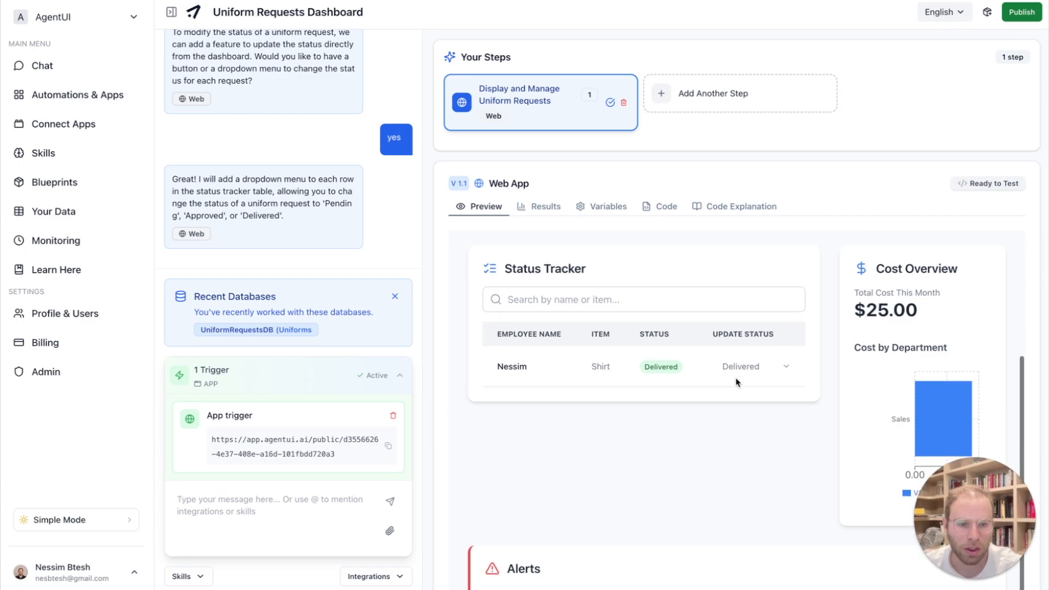
{"action": "left_click", "coordinate": [743, 356]}
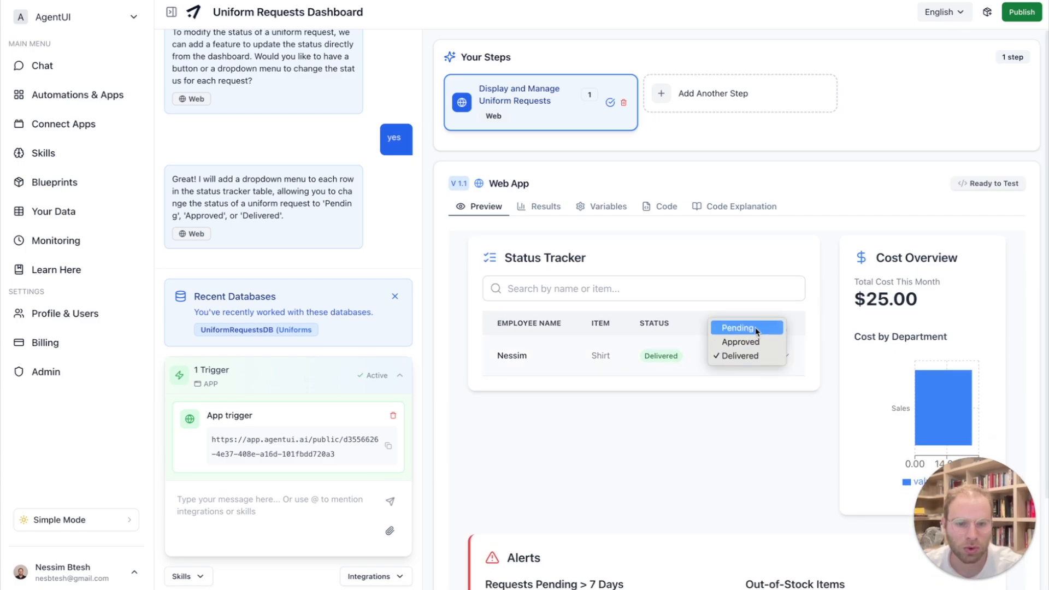
{"action": "left_click", "coordinate": [757, 329]}
{"action": "left_click", "coordinate": [757, 367]}
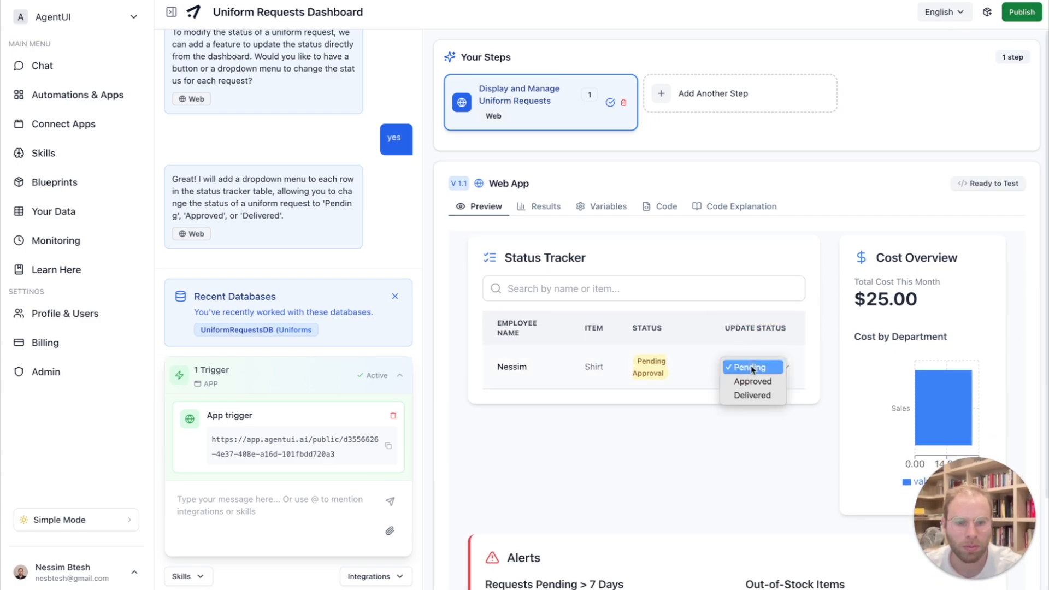
{"action": "left_click", "coordinate": [751, 380]}
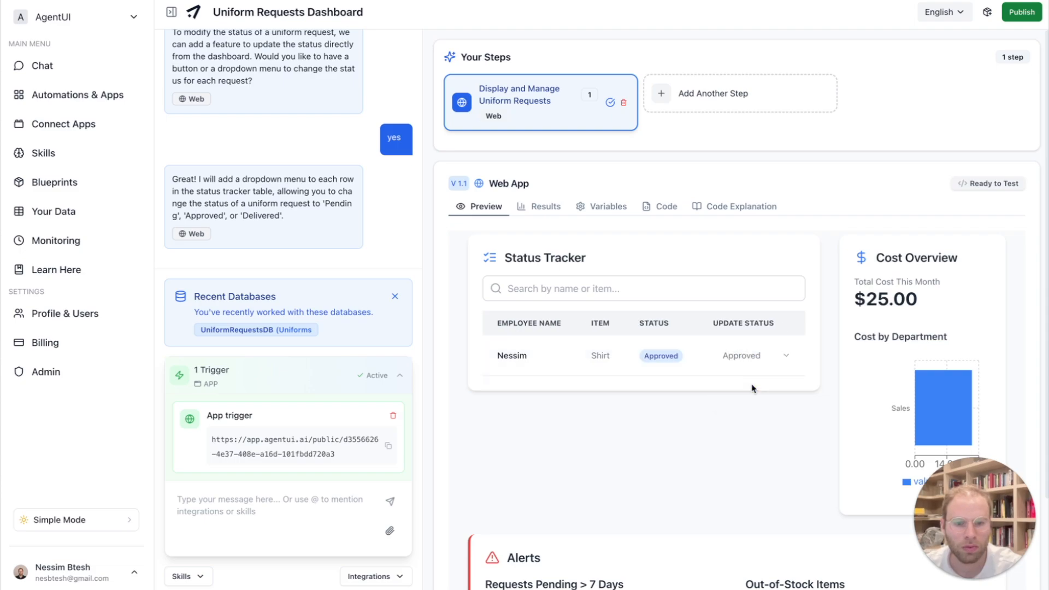
{"action": "scroll", "coordinate": [752, 388], "scroll_direction": "down", "scroll_amount": 2}
{"action": "scroll", "coordinate": [752, 387], "scroll_direction": "up", "scroll_amount": 4}
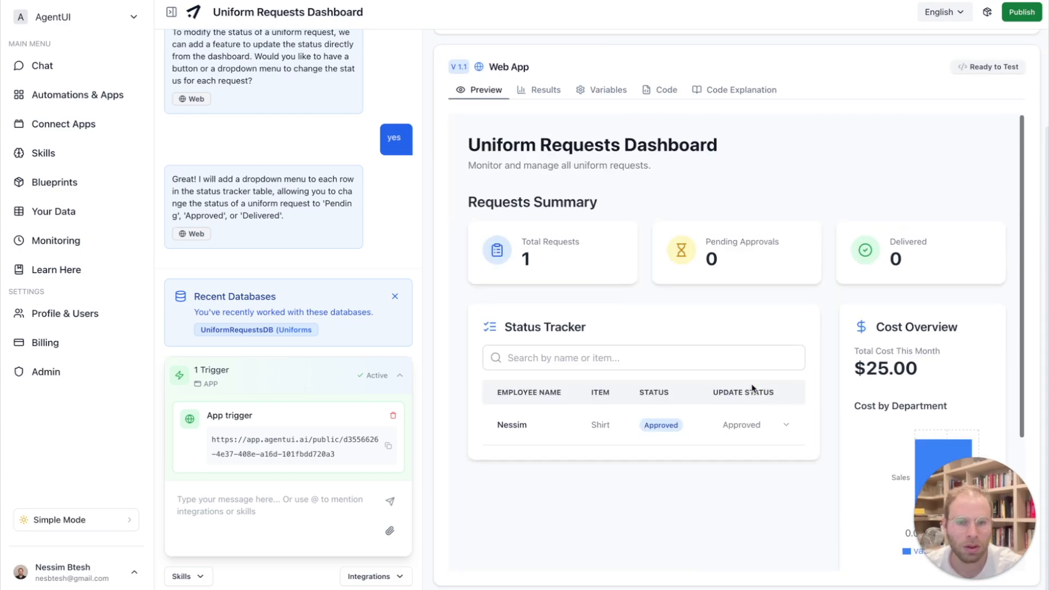